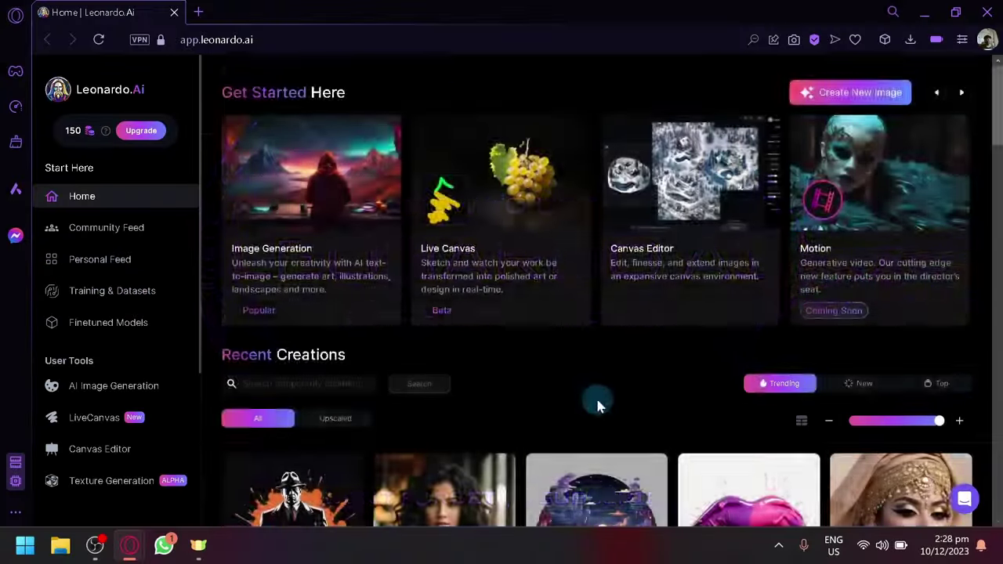
- Open the AI Image Generation page with the Absolute Reality v1.6 model and hooded-man history
{"action": "scroll", "coordinate": [595, 396], "scroll_direction": "down", "scroll_amount": 10}
{"action": "scroll", "coordinate": [807, 384], "scroll_direction": "up", "scroll_amount": 15}
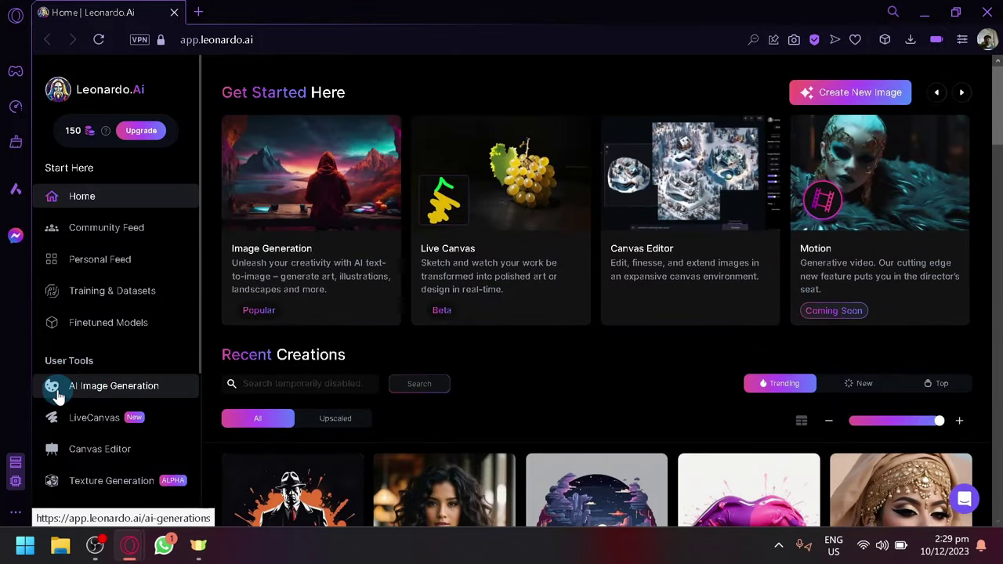
{"action": "scroll", "coordinate": [57, 393], "scroll_direction": "up", "scroll_amount": 5}
{"action": "scroll", "coordinate": [57, 395], "scroll_direction": "up", "scroll_amount": 1}
{"action": "scroll", "coordinate": [156, 369], "scroll_direction": "down", "scroll_amount": 2}
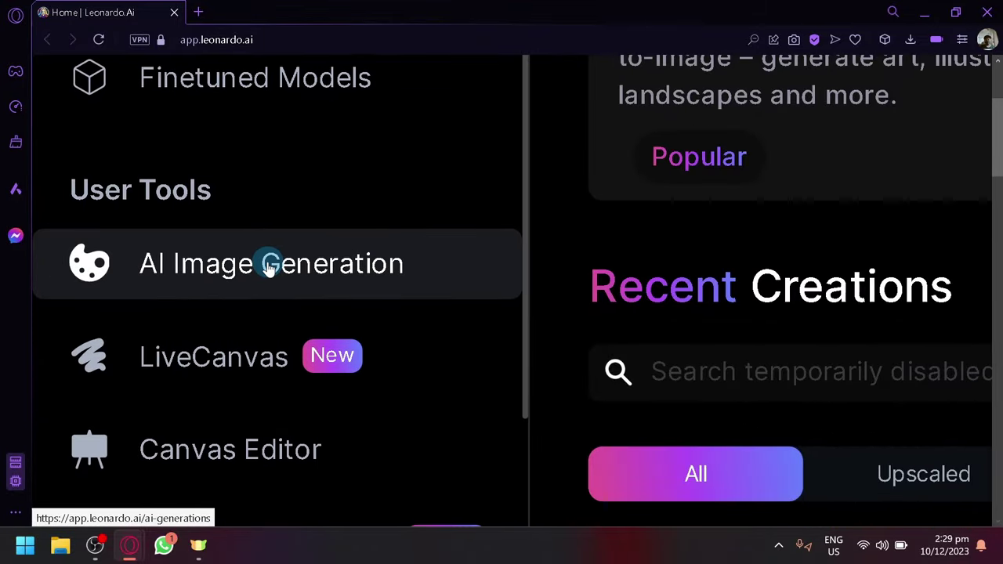
{"action": "left_click", "coordinate": [263, 265]}
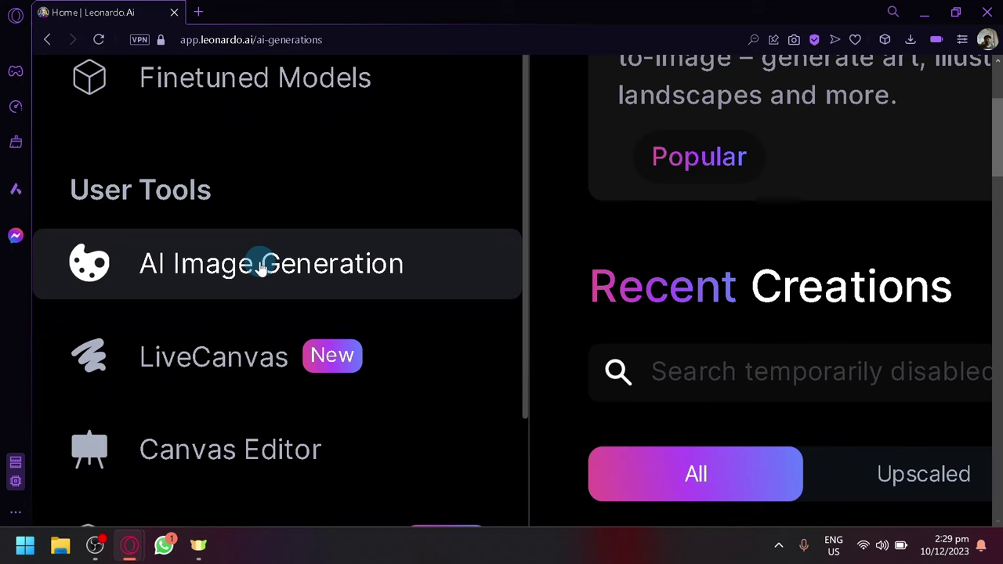
{"action": "scroll", "coordinate": [757, 334], "scroll_direction": "down", "scroll_amount": 6}
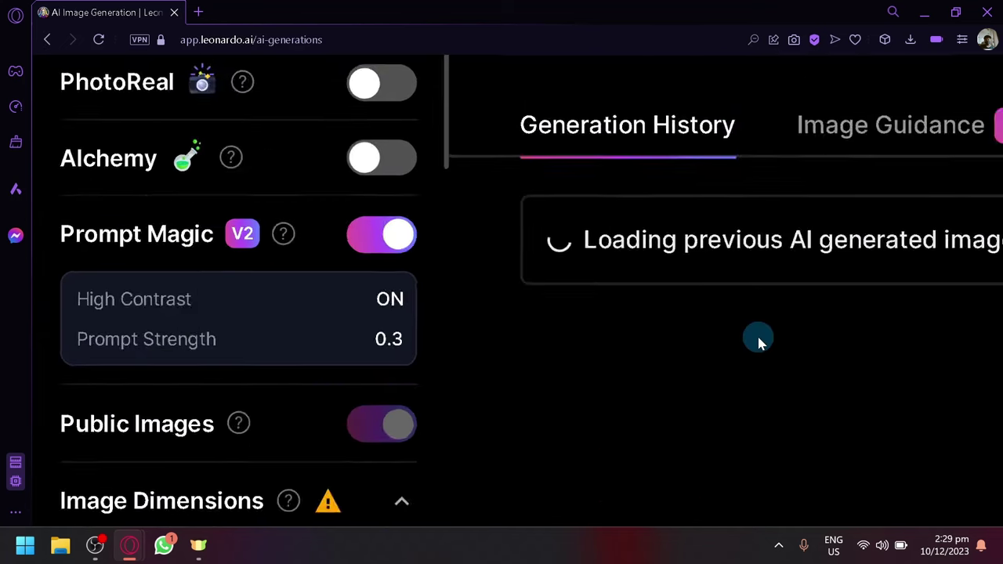
- Clear the old prompt text from the prompt box
{"action": "left_click", "coordinate": [693, 174]}
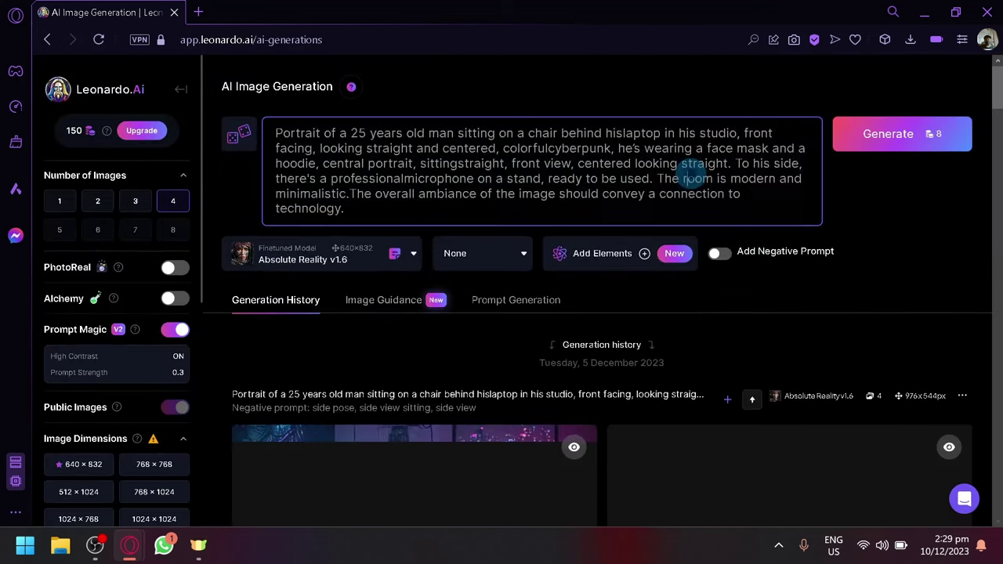
{"action": "key", "text": "ctrl+a"}
{"action": "key", "text": "BackSpace"}
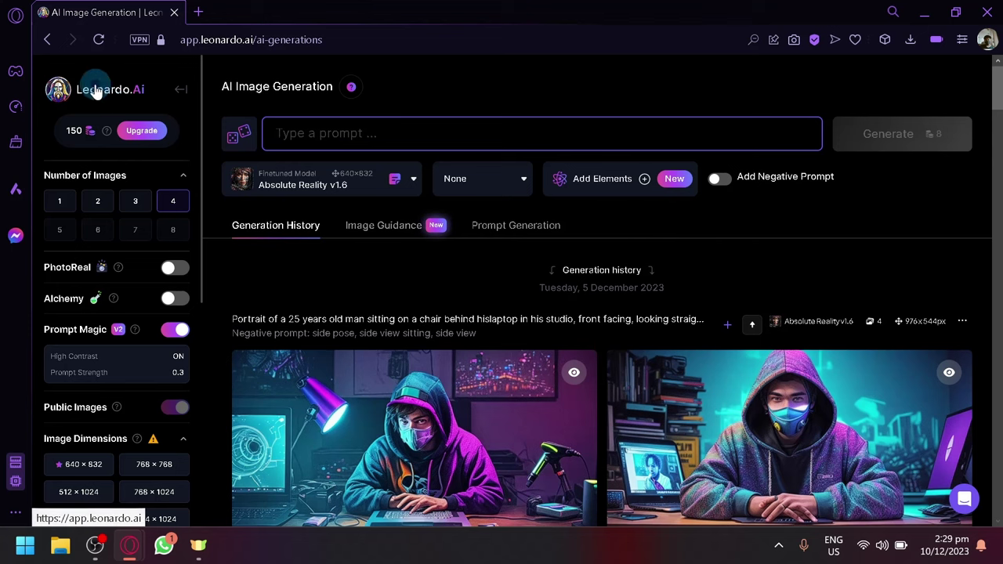
- Open the Leonardo.Ai home page in a new tab and scroll the Trending feed
{"action": "left_click", "coordinate": [141, 92]}
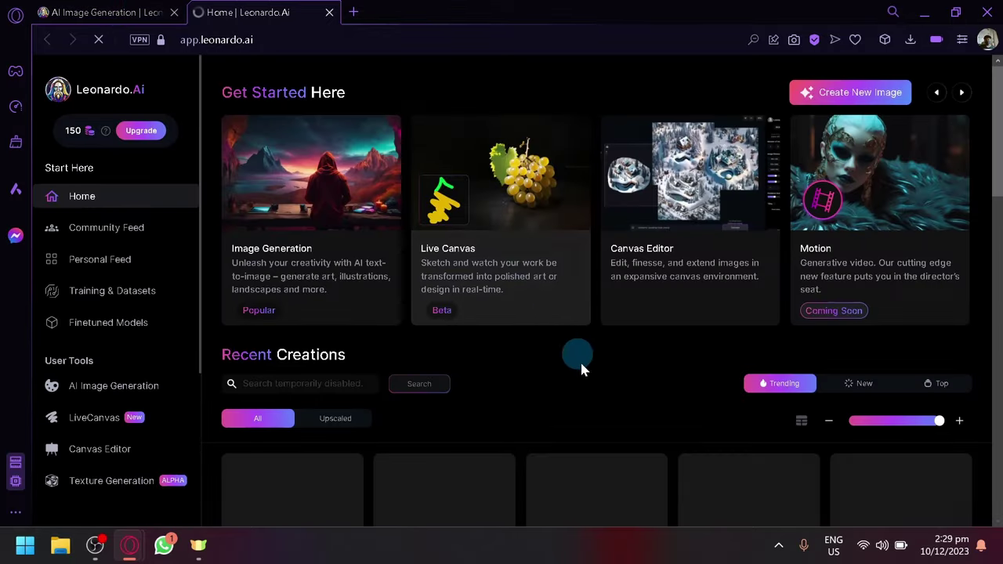
{"action": "scroll", "coordinate": [589, 377], "scroll_direction": "down", "scroll_amount": 4}
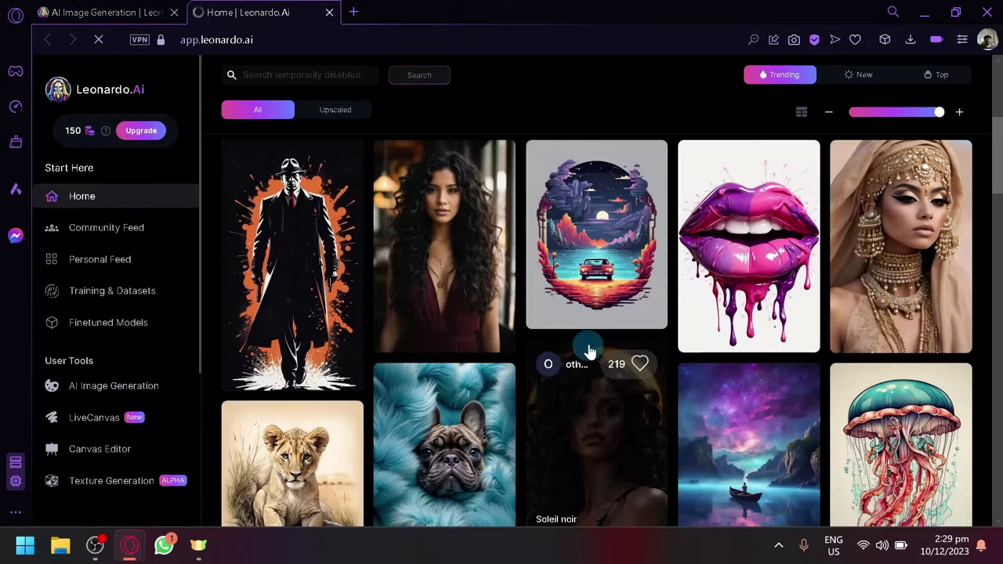
{"action": "scroll", "coordinate": [590, 382], "scroll_direction": "down", "scroll_amount": 3}
{"action": "scroll", "coordinate": [627, 323], "scroll_direction": "down", "scroll_amount": 2}
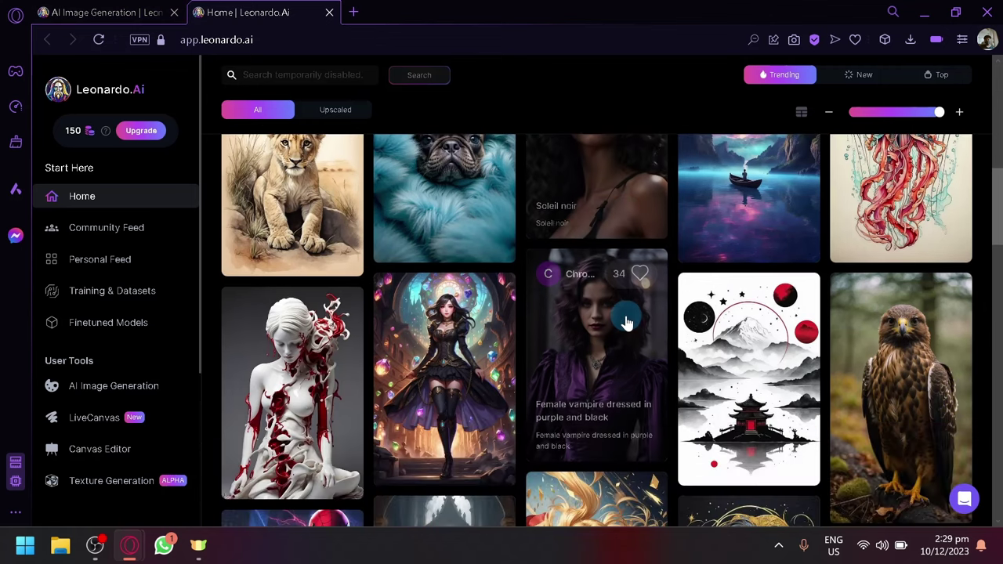
{"action": "scroll", "coordinate": [627, 323], "scroll_direction": "down", "scroll_amount": 2}
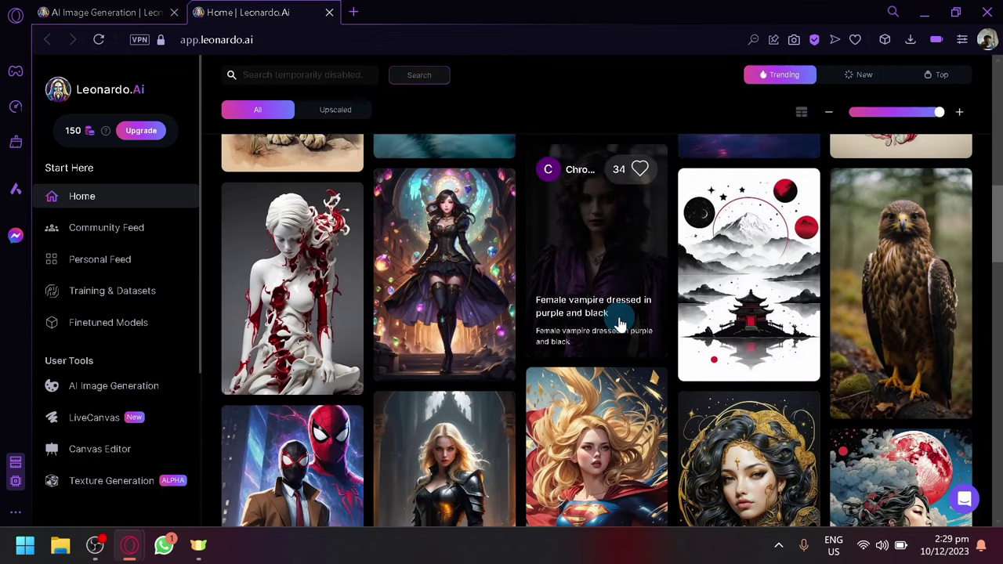
{"action": "scroll", "coordinate": [619, 323], "scroll_direction": "down", "scroll_amount": 6}
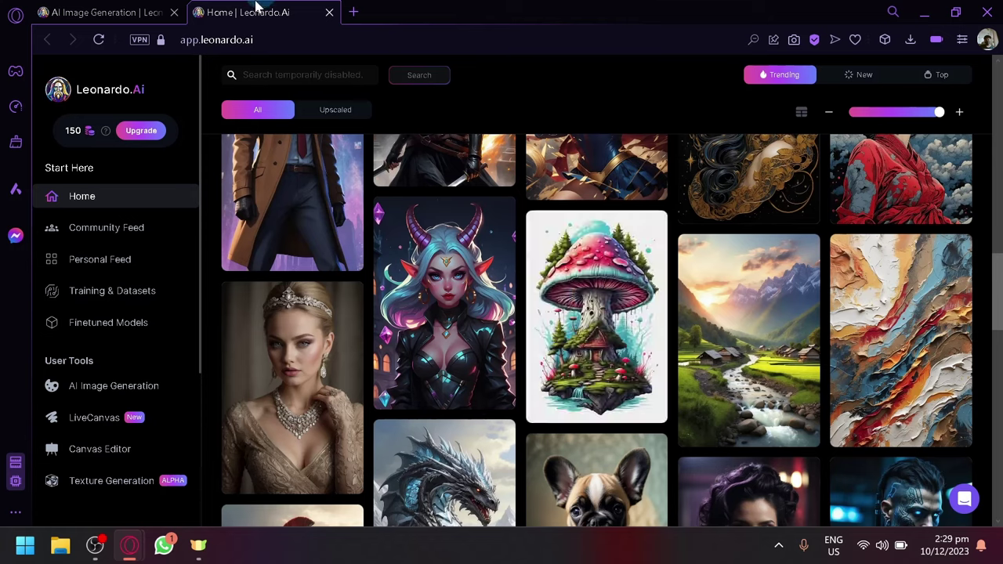
{"action": "left_click", "coordinate": [63, 11]}
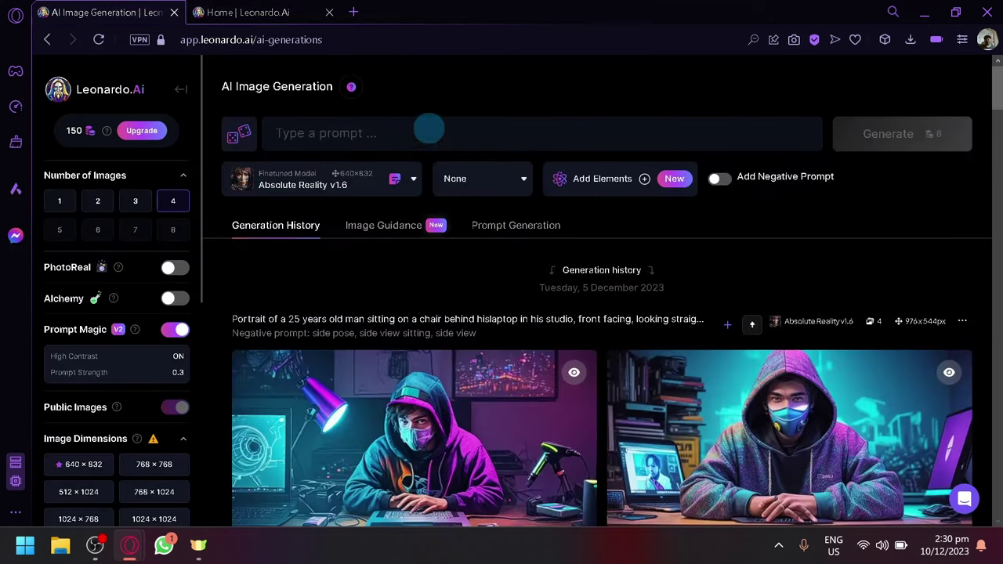
- Back on the home tab, scroll further through the Trending Recent Creations images
{"action": "left_click", "coordinate": [222, 10]}
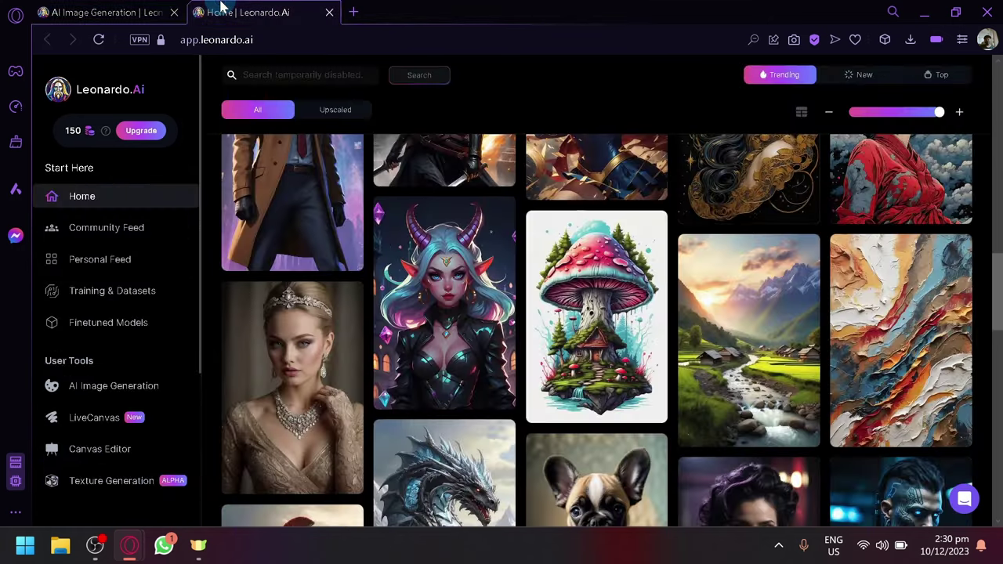
{"action": "scroll", "coordinate": [595, 337], "scroll_direction": "down", "scroll_amount": 7}
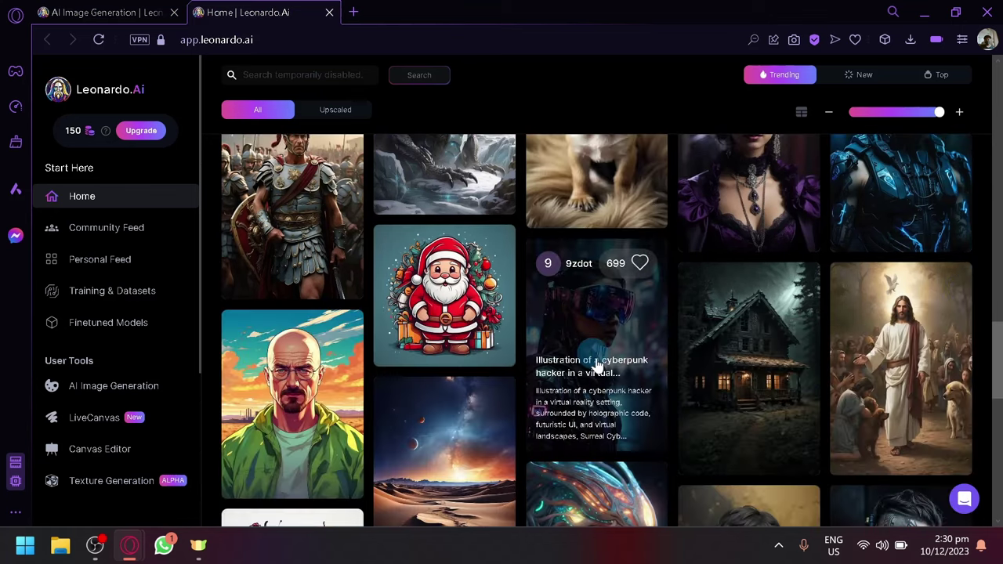
{"action": "scroll", "coordinate": [612, 375], "scroll_direction": "down", "scroll_amount": 7}
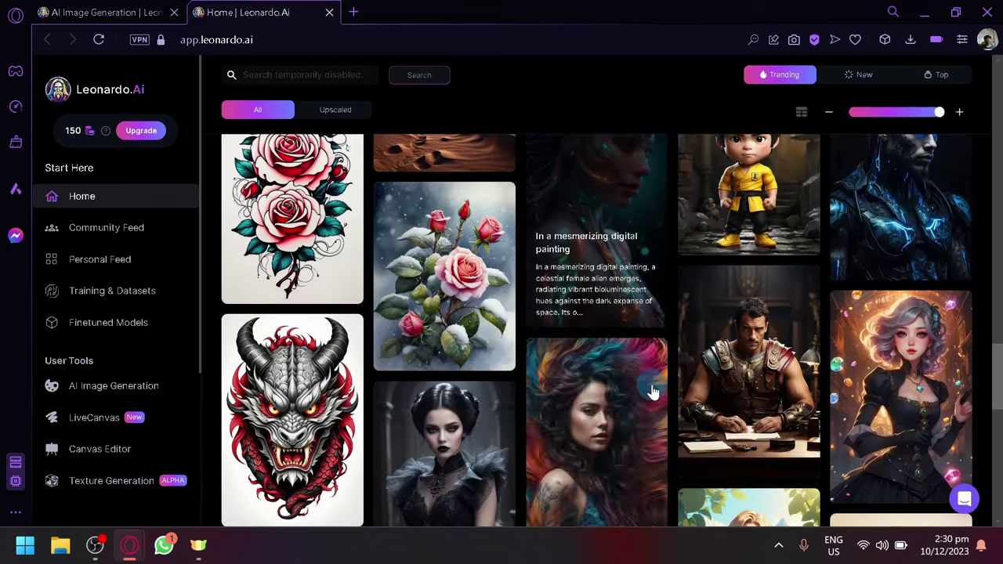
{"action": "scroll", "coordinate": [652, 388], "scroll_direction": "down", "scroll_amount": 3}
{"action": "scroll", "coordinate": [648, 384], "scroll_direction": "down", "scroll_amount": 3}
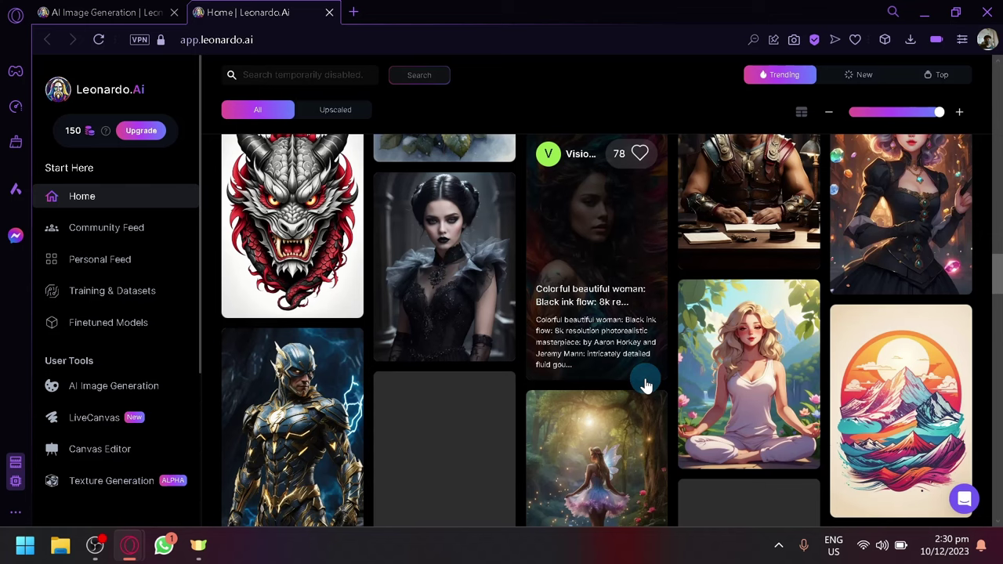
{"action": "scroll", "coordinate": [658, 337], "scroll_direction": "down", "scroll_amount": 4}
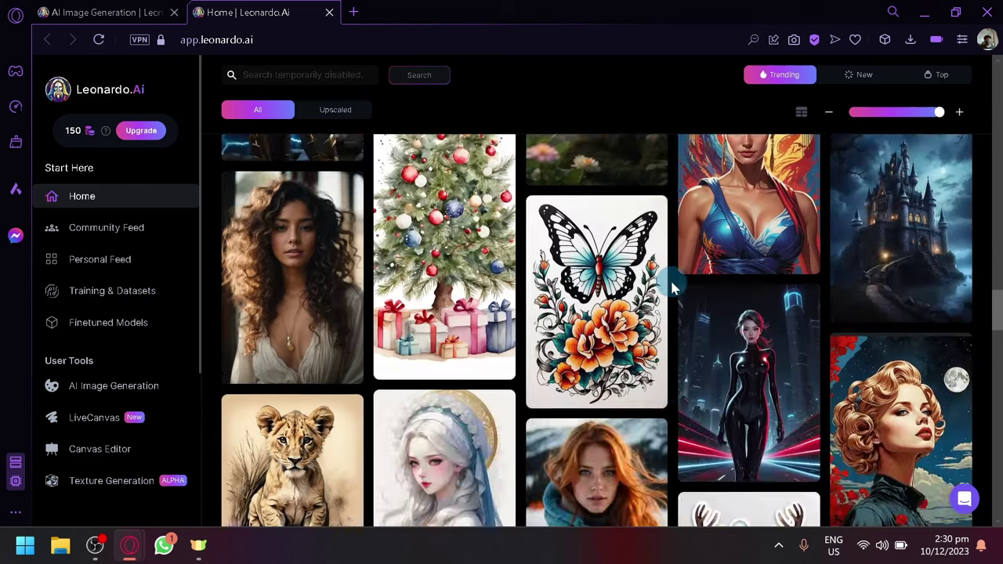
{"action": "scroll", "coordinate": [671, 288], "scroll_direction": "down", "scroll_amount": 4}
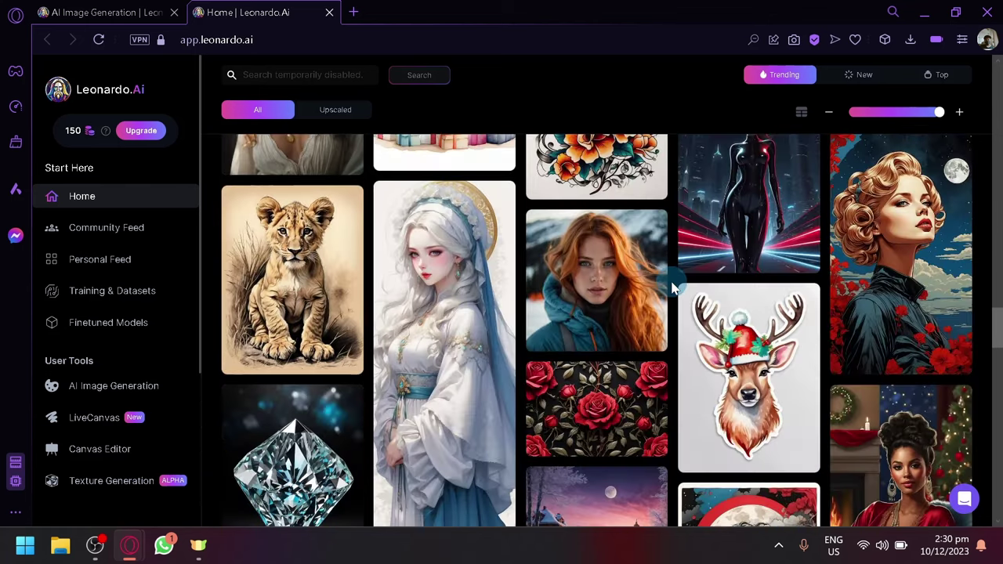
{"action": "scroll", "coordinate": [670, 286], "scroll_direction": "down", "scroll_amount": 3}
{"action": "scroll", "coordinate": [670, 287], "scroll_direction": "down", "scroll_amount": 5}
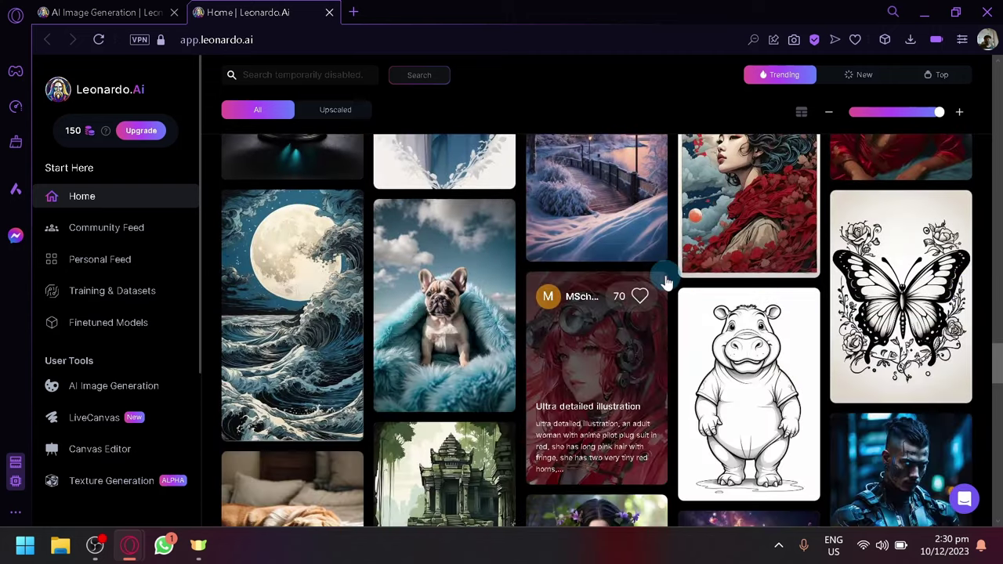
{"action": "scroll", "coordinate": [664, 280], "scroll_direction": "down", "scroll_amount": 3}
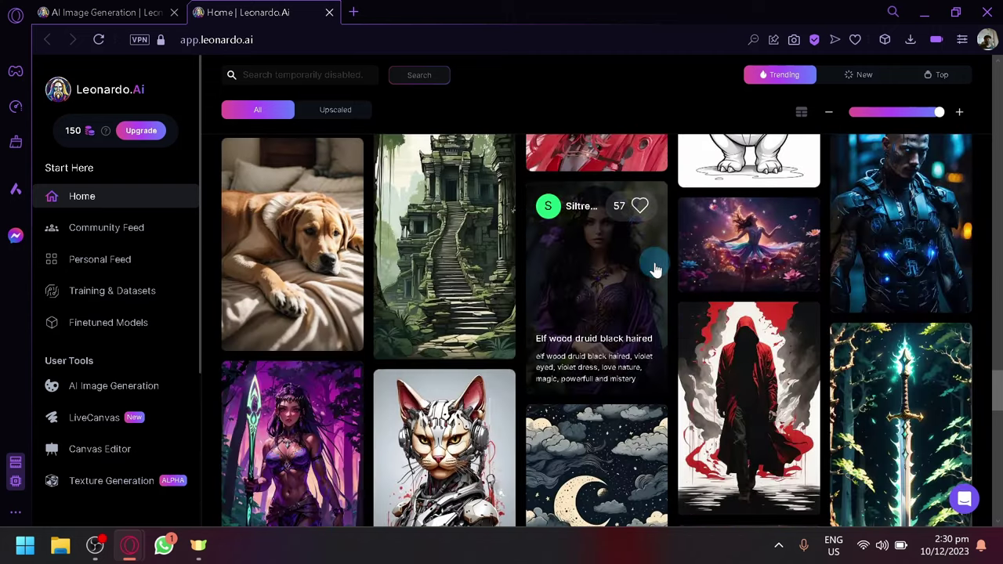
{"action": "scroll", "coordinate": [664, 278], "scroll_direction": "down", "scroll_amount": 3}
{"action": "scroll", "coordinate": [657, 273], "scroll_direction": "down", "scroll_amount": 2}
{"action": "scroll", "coordinate": [654, 269], "scroll_direction": "down", "scroll_amount": 7}
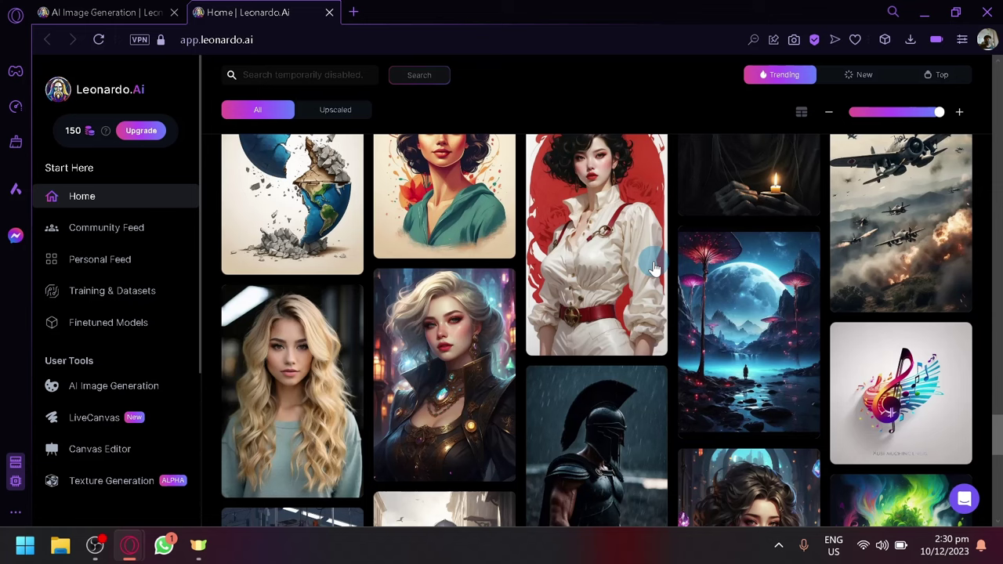
{"action": "scroll", "coordinate": [667, 413], "scroll_direction": "down", "scroll_amount": 10}
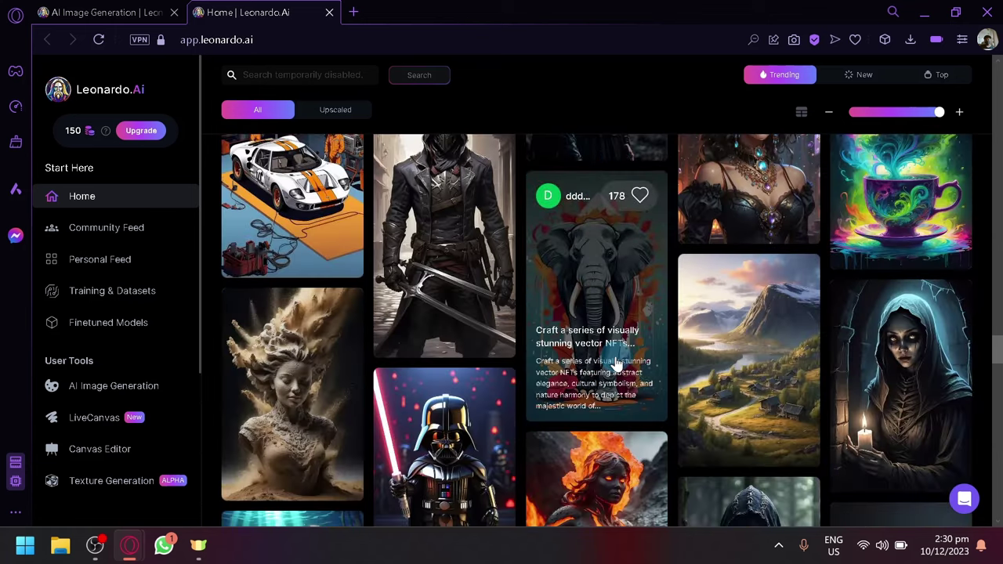
{"action": "scroll", "coordinate": [618, 351], "scroll_direction": "down", "scroll_amount": 9}
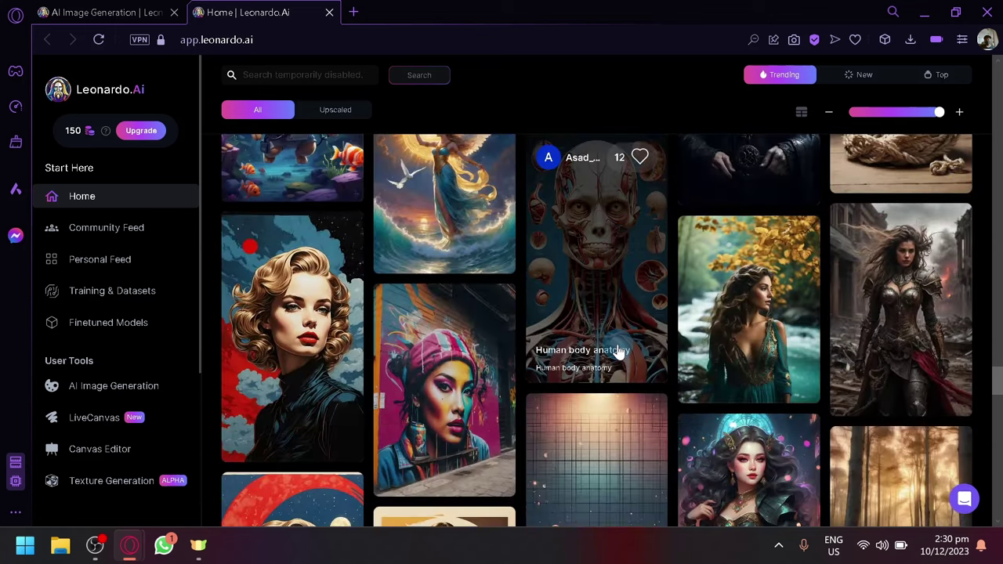
{"action": "scroll", "coordinate": [618, 351], "scroll_direction": "down", "scroll_amount": 5}
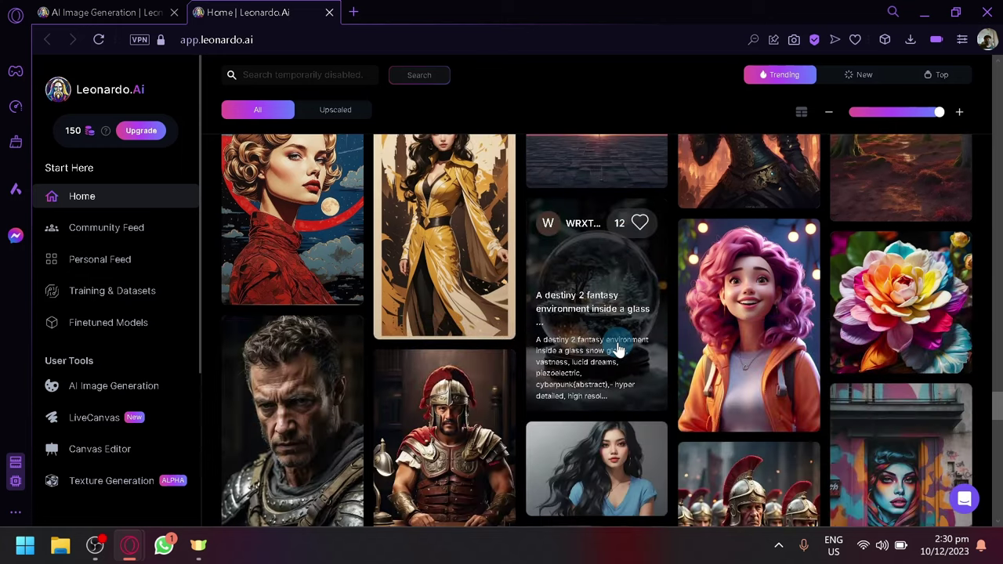
{"action": "scroll", "coordinate": [619, 314], "scroll_direction": "up", "scroll_amount": 3}
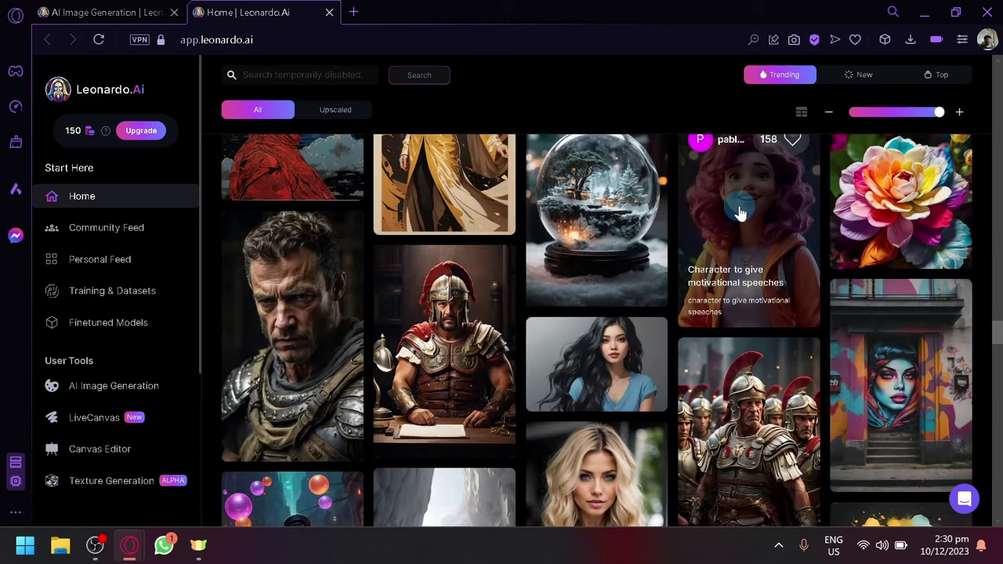
{"action": "left_click", "coordinate": [740, 213]}
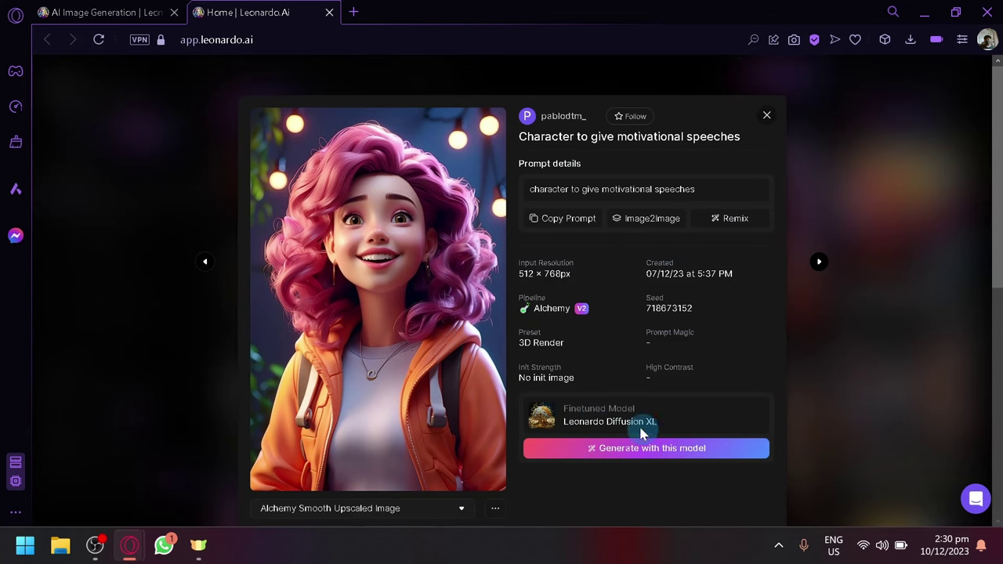
{"action": "left_click", "coordinate": [876, 407]}
{"action": "scroll", "coordinate": [728, 390], "scroll_direction": "down", "scroll_amount": 4}
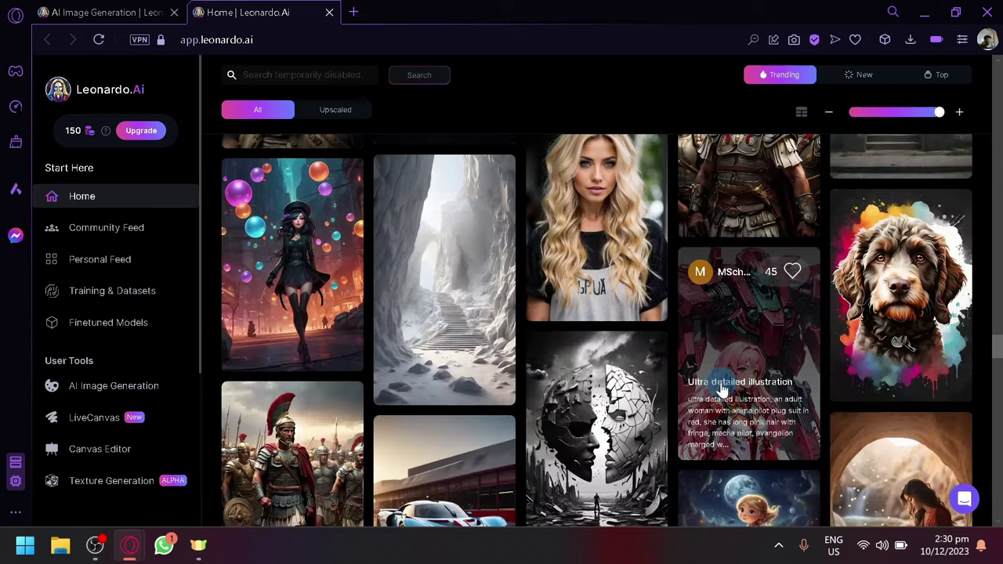
{"action": "scroll", "coordinate": [627, 313], "scroll_direction": "up", "scroll_amount": 3}
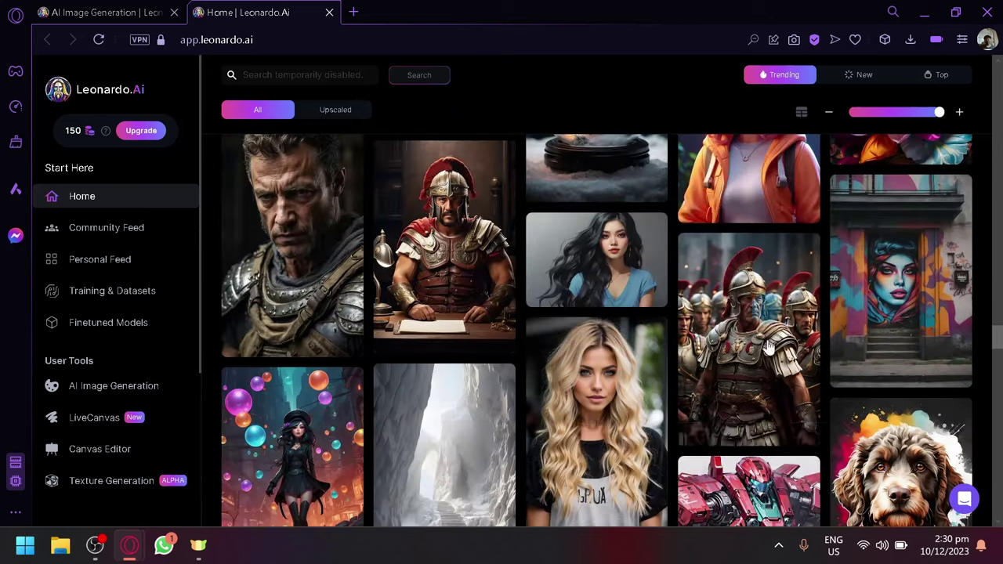
{"action": "scroll", "coordinate": [757, 385], "scroll_direction": "down", "scroll_amount": 6}
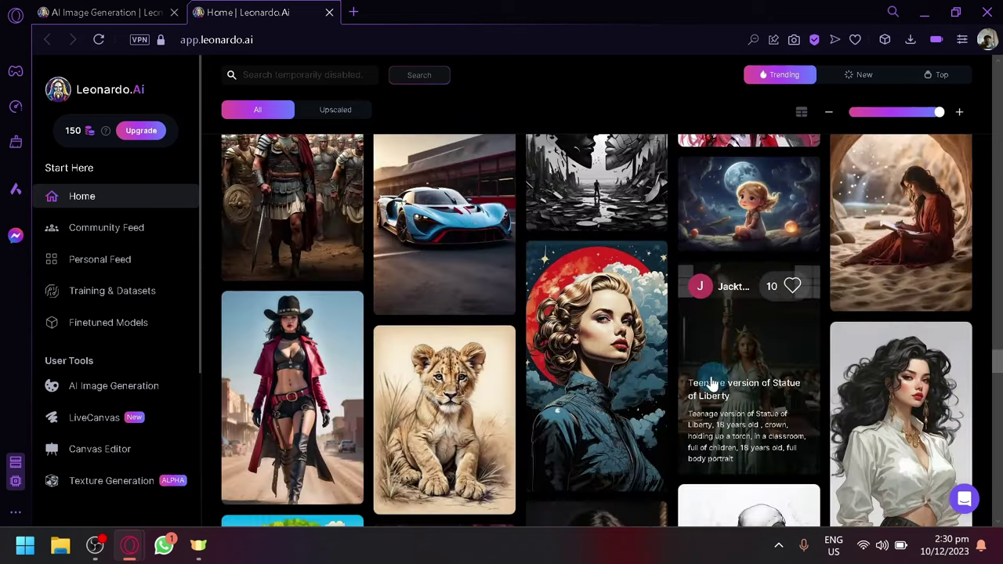
{"action": "scroll", "coordinate": [650, 383], "scroll_direction": "down", "scroll_amount": 4}
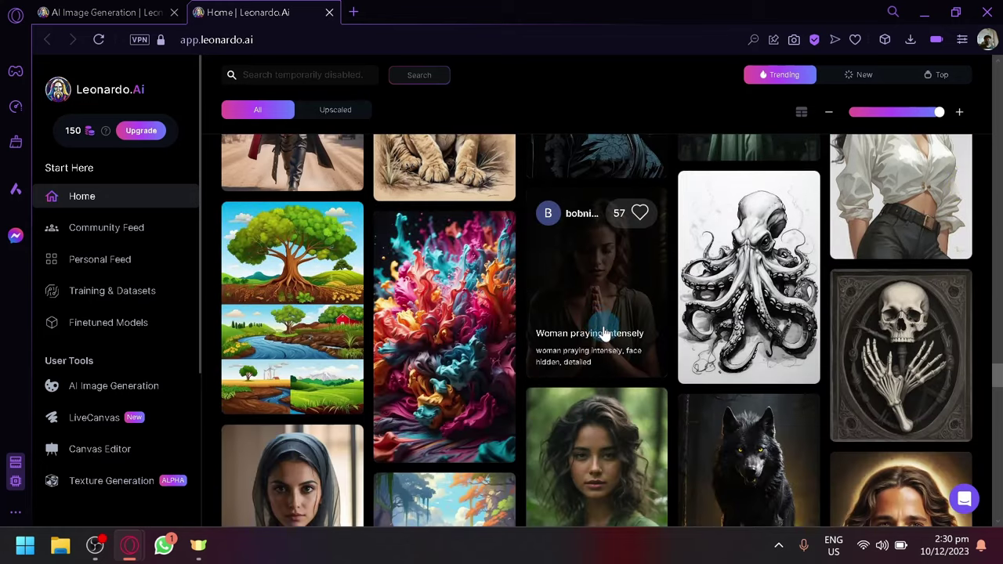
{"action": "scroll", "coordinate": [597, 317], "scroll_direction": "down", "scroll_amount": 3}
{"action": "scroll", "coordinate": [596, 304], "scroll_direction": "down", "scroll_amount": 6}
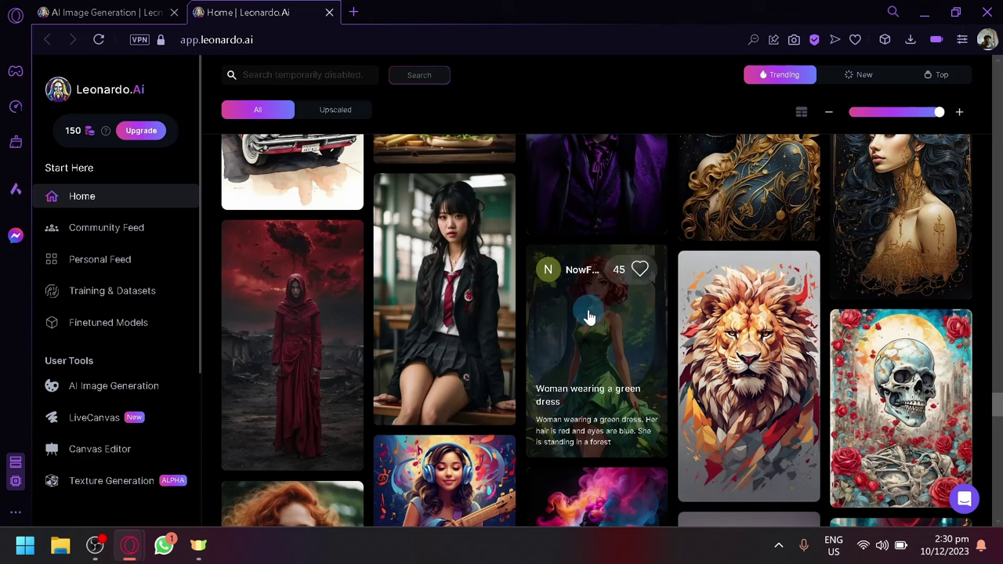
{"action": "scroll", "coordinate": [590, 316], "scroll_direction": "down", "scroll_amount": 9}
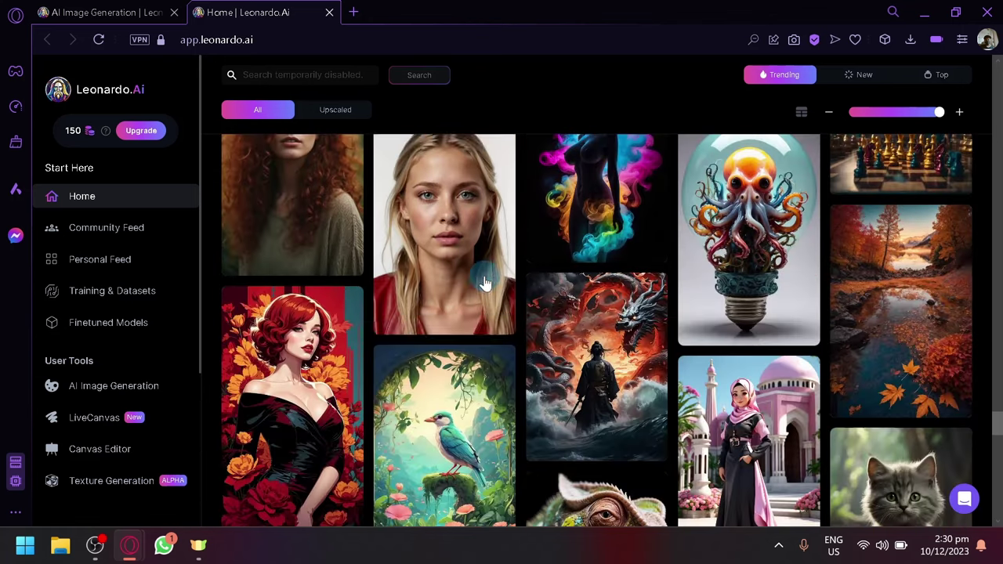
{"action": "mouse_move", "coordinate": [486, 282]}
{"action": "scroll", "coordinate": [486, 282], "scroll_direction": "down", "scroll_amount": 3}
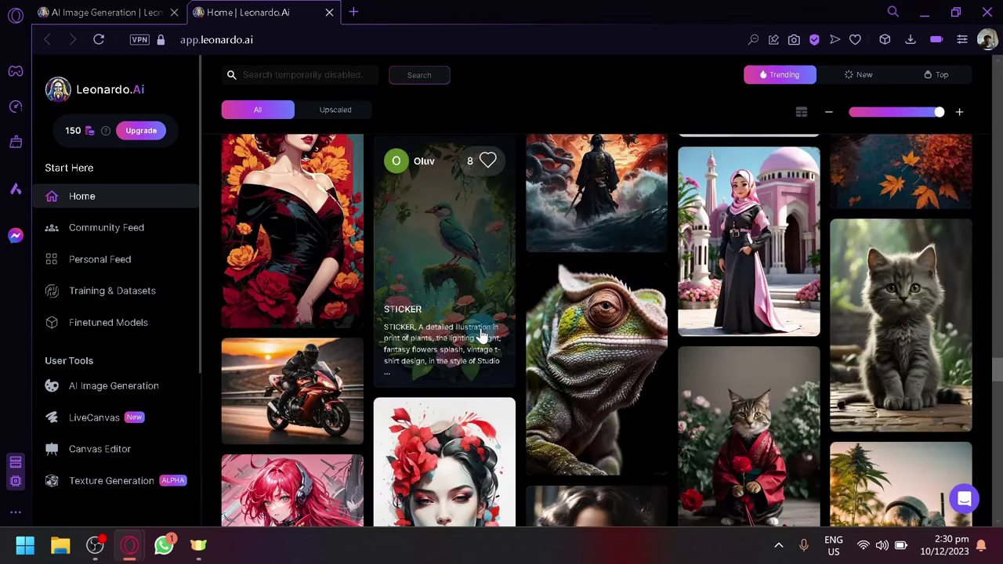
{"action": "scroll", "coordinate": [447, 345], "scroll_direction": "down", "scroll_amount": 1}
{"action": "scroll", "coordinate": [445, 345], "scroll_direction": "down", "scroll_amount": 3}
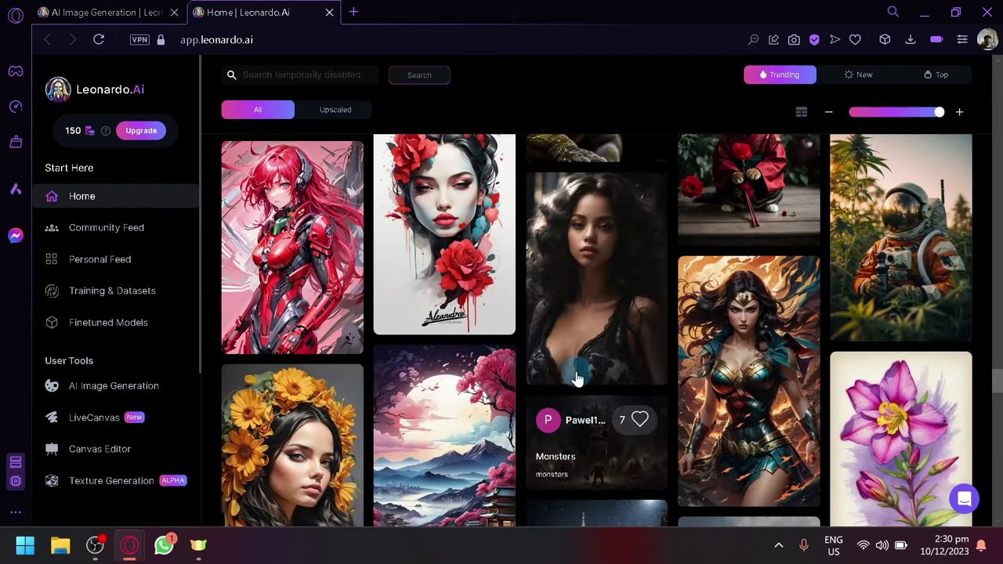
{"action": "mouse_move", "coordinate": [909, 243]}
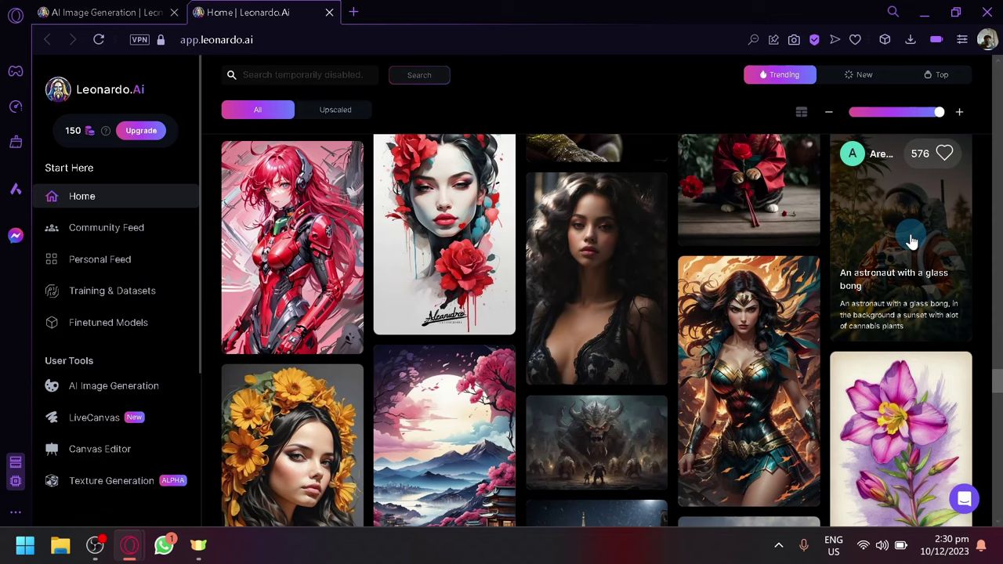
- Open the astronaut image's details to review its prompt, 512×768px size, Alchemy and Cinematic settings
{"action": "left_click", "coordinate": [911, 240]}
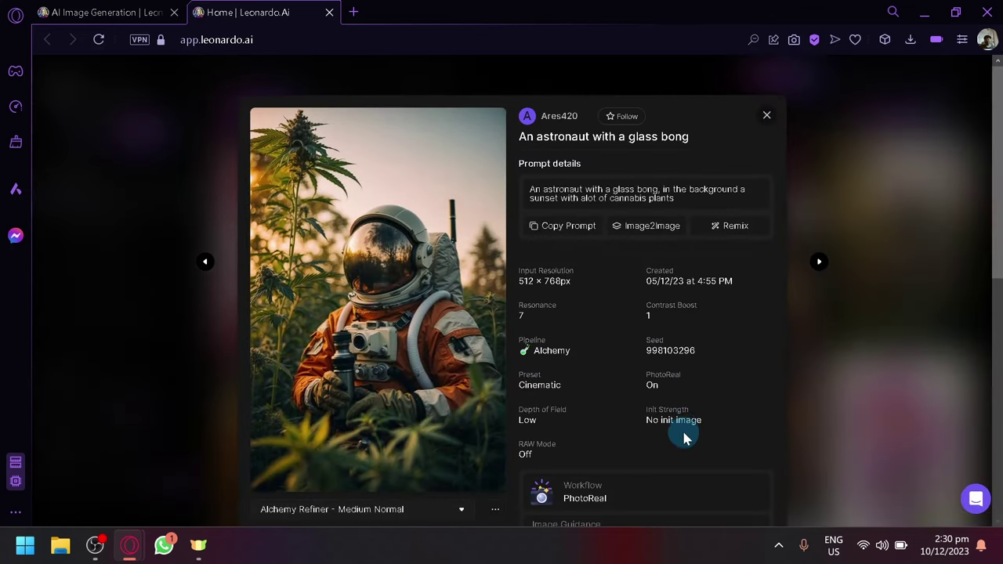
{"action": "scroll", "coordinate": [682, 423], "scroll_direction": "down", "scroll_amount": 1}
{"action": "scroll", "coordinate": [658, 408], "scroll_direction": "up", "scroll_amount": 1}
{"action": "scroll", "coordinate": [615, 480], "scroll_direction": "down", "scroll_amount": 1}
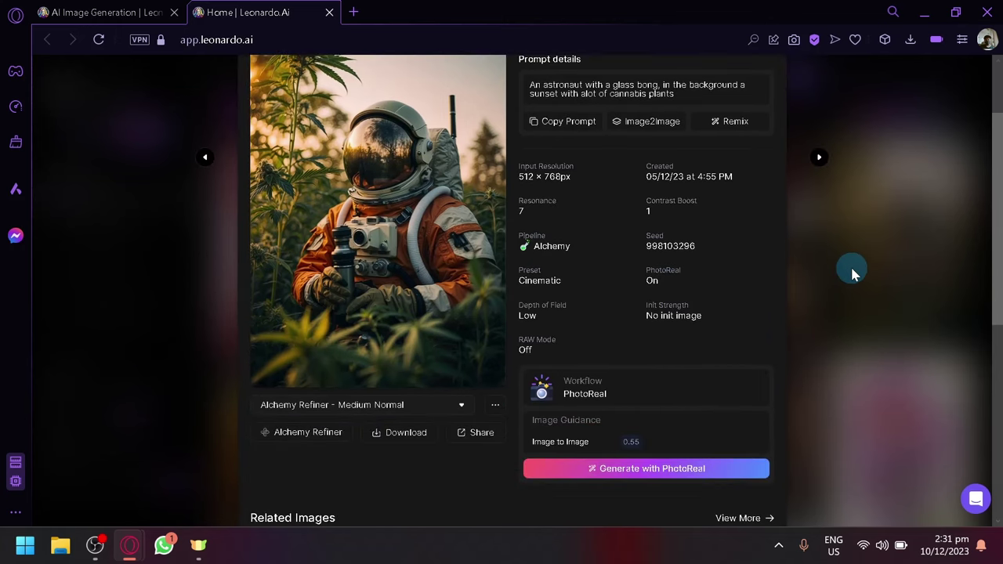
- Close the astronaut image details and scroll down the community feed
{"action": "left_click", "coordinate": [961, 183]}
{"action": "left_click", "coordinate": [925, 228]}
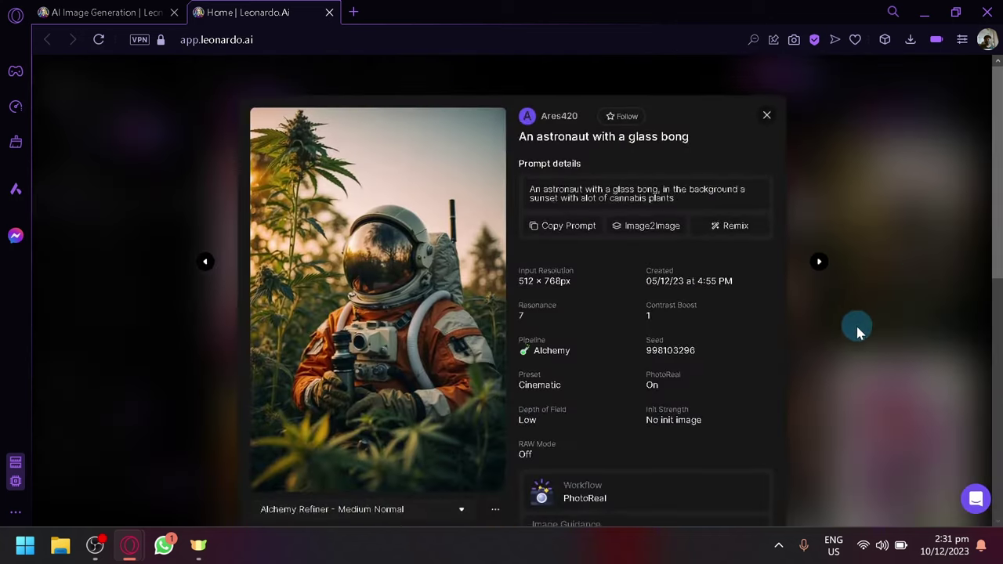
{"action": "scroll", "coordinate": [851, 326], "scroll_direction": "down", "scroll_amount": 1}
{"action": "left_click", "coordinate": [854, 335]}
{"action": "scroll", "coordinate": [782, 381], "scroll_direction": "down", "scroll_amount": 5}
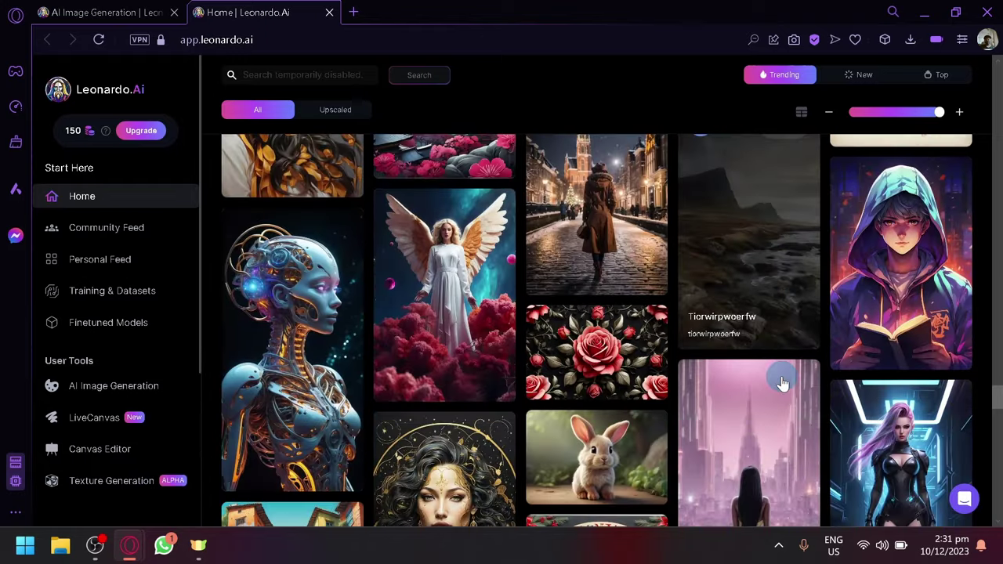
{"action": "scroll", "coordinate": [782, 384], "scroll_direction": "down", "scroll_amount": 3}
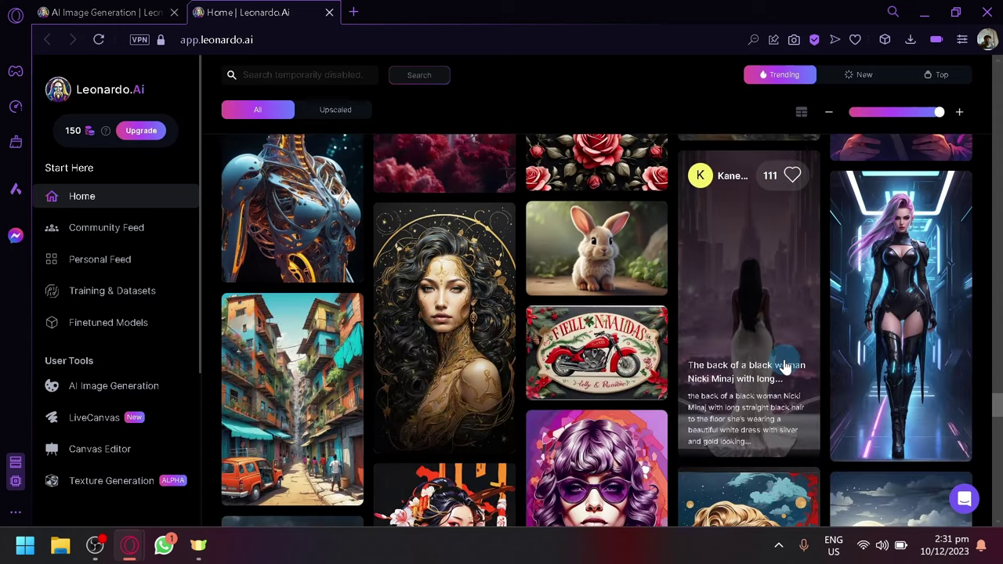
{"action": "scroll", "coordinate": [784, 375], "scroll_direction": "down", "scroll_amount": 3}
{"action": "scroll", "coordinate": [785, 365], "scroll_direction": "down", "scroll_amount": 1}
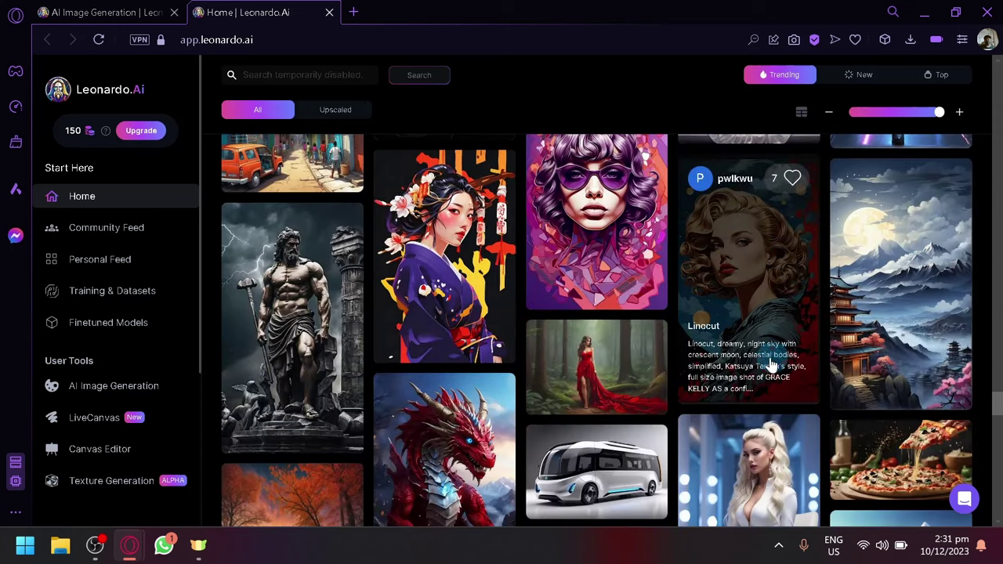
{"action": "scroll", "coordinate": [770, 365], "scroll_direction": "down", "scroll_amount": 4}
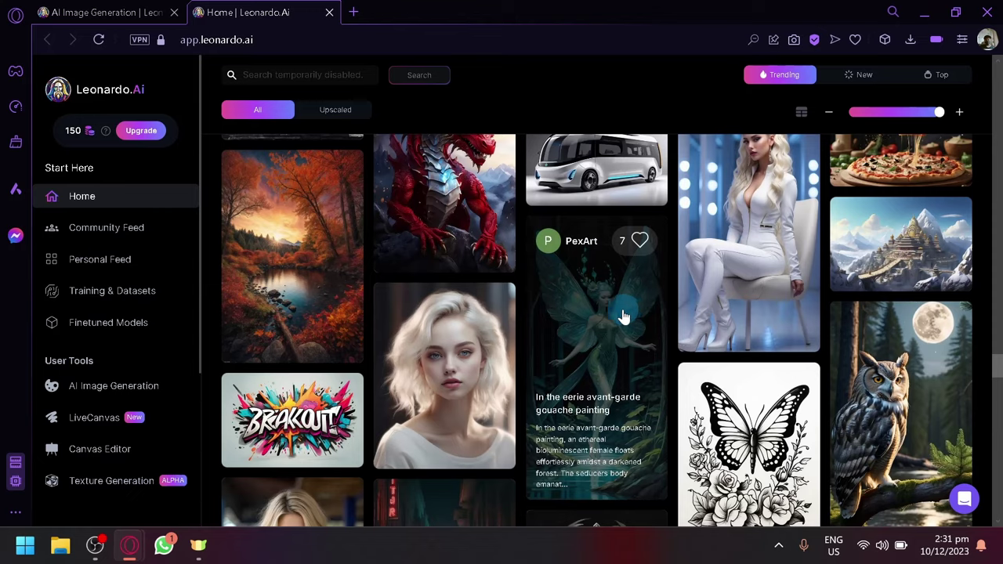
{"action": "scroll", "coordinate": [624, 316], "scroll_direction": "down", "scroll_amount": 4}
{"action": "scroll", "coordinate": [624, 316], "scroll_direction": "down", "scroll_amount": 10}
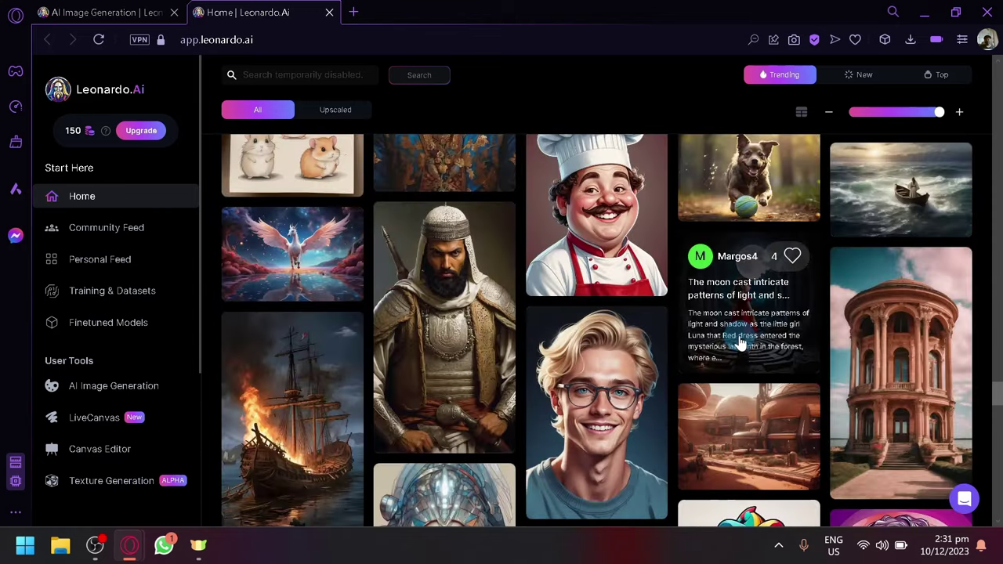
- Copy the moon-and-labyrinth red-dress girl image's prompt and return to the generation tab
{"action": "left_click", "coordinate": [738, 338]}
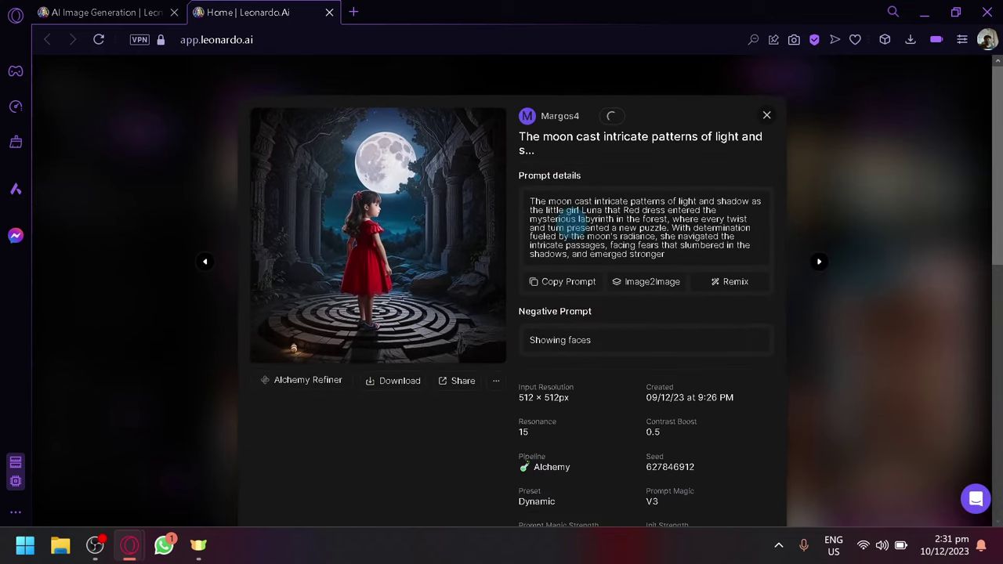
{"action": "left_click", "coordinate": [583, 282]}
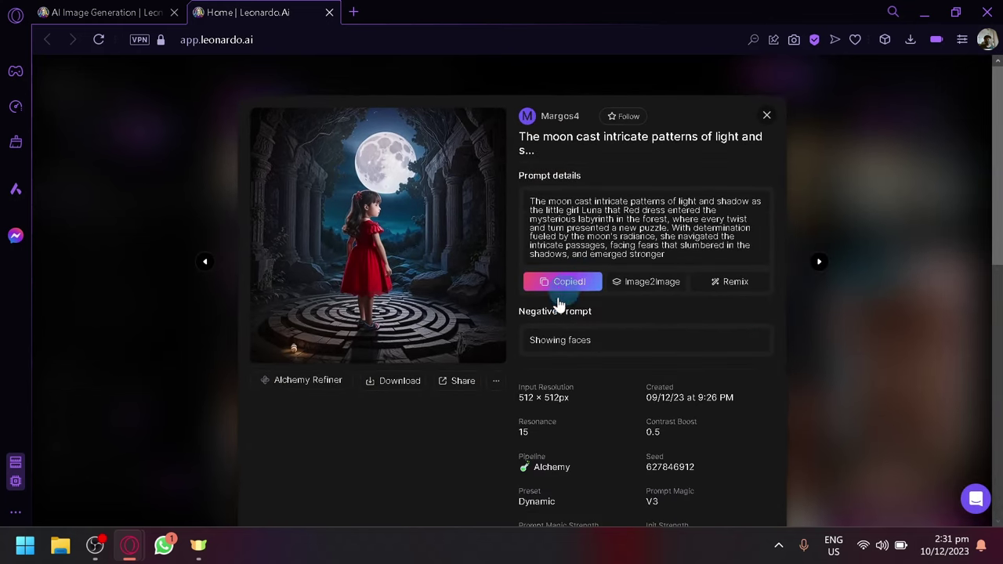
{"action": "scroll", "coordinate": [491, 258], "scroll_direction": "down", "scroll_amount": 4}
{"action": "scroll", "coordinate": [491, 270], "scroll_direction": "up", "scroll_amount": 4}
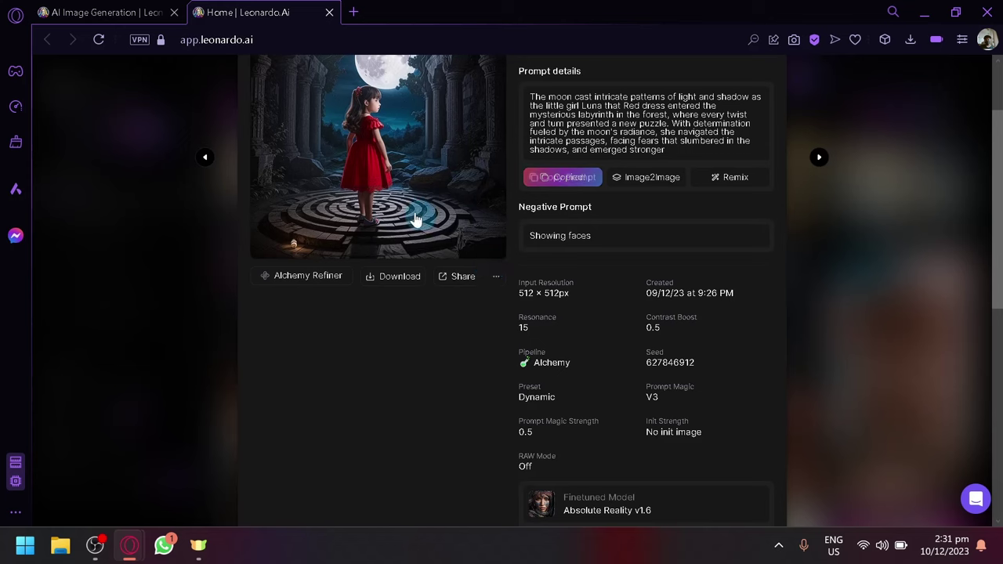
{"action": "left_click", "coordinate": [549, 284]}
- Paste the copied moon-girl prompt into the prompt box
{"action": "left_click", "coordinate": [142, 6]}
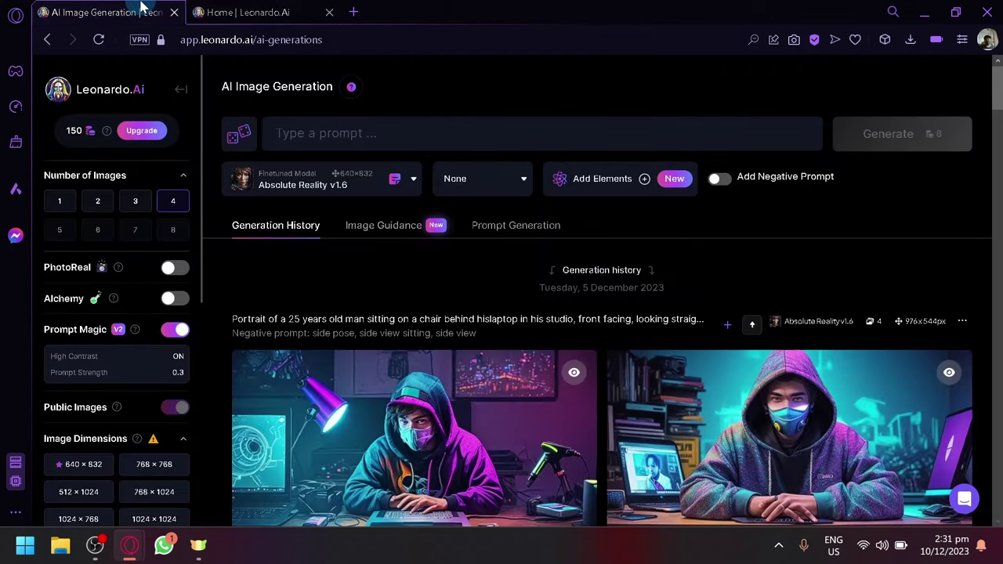
{"action": "left_click", "coordinate": [321, 134]}
{"action": "key", "text": "ctrl+v"}
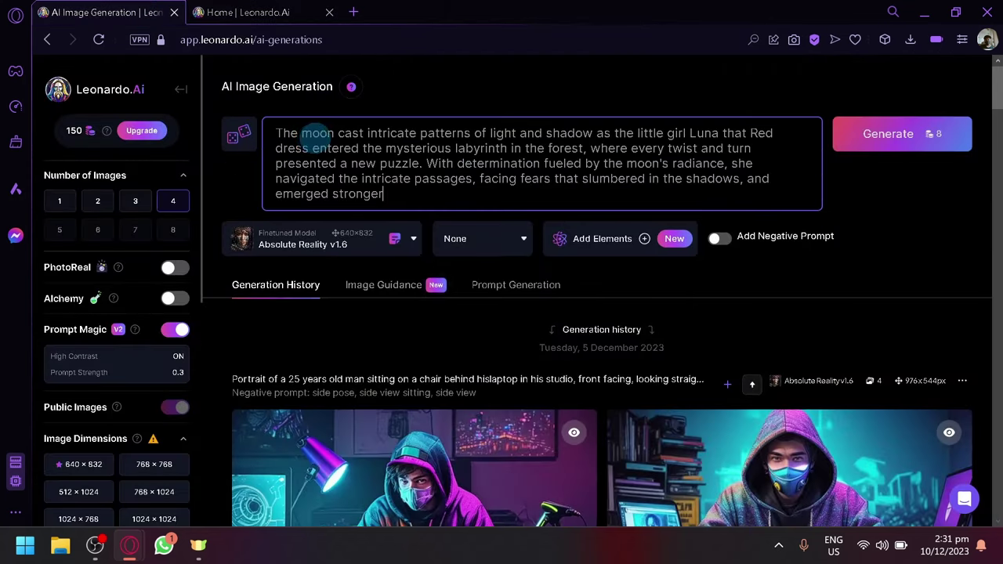
- Choose DreamShaper v7 as the model and generate four 640×832 images
{"action": "left_click", "coordinate": [375, 259]}
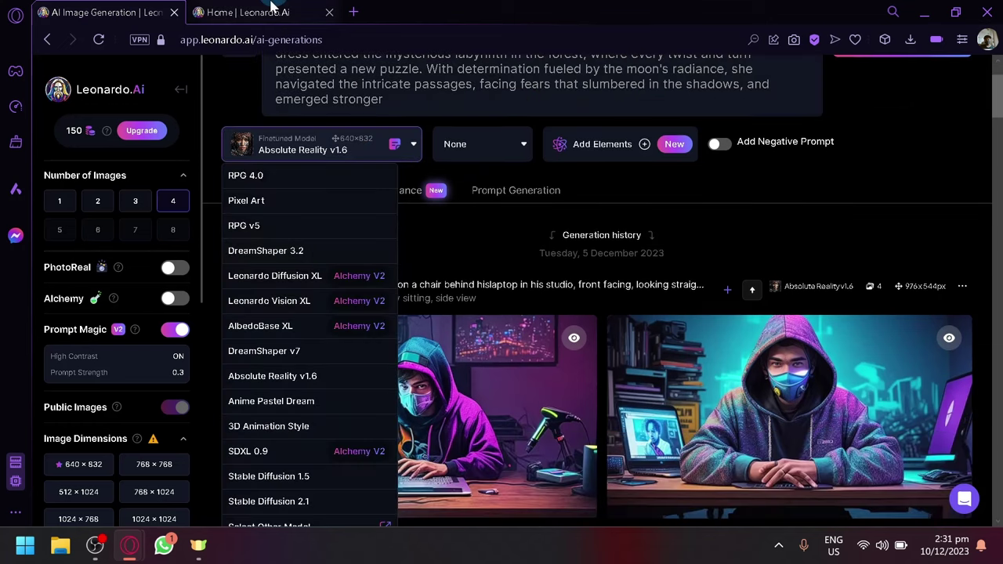
{"action": "left_click", "coordinate": [243, 12]}
{"action": "scroll", "coordinate": [584, 354], "scroll_direction": "down", "scroll_amount": 1}
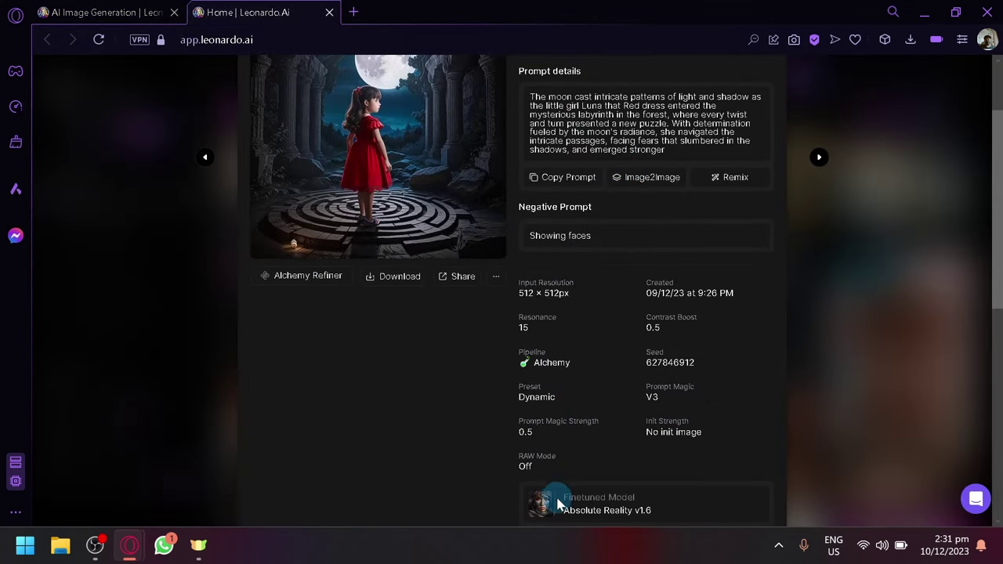
{"action": "left_click", "coordinate": [71, 12]}
{"action": "left_click", "coordinate": [243, 12]}
{"action": "left_click", "coordinate": [47, 8]}
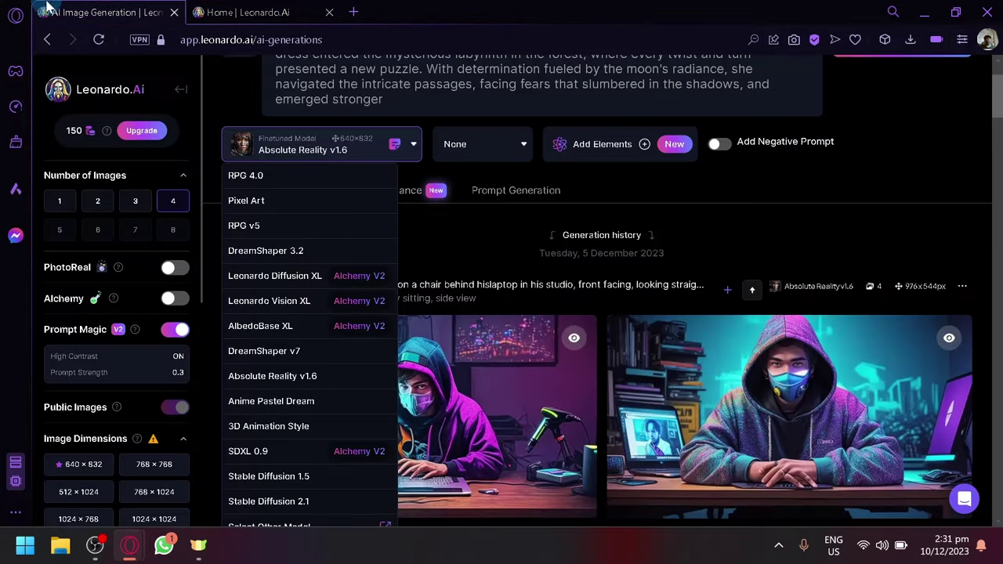
{"action": "left_click", "coordinate": [295, 353]}
{"action": "scroll", "coordinate": [761, 291], "scroll_direction": "up", "scroll_amount": 2}
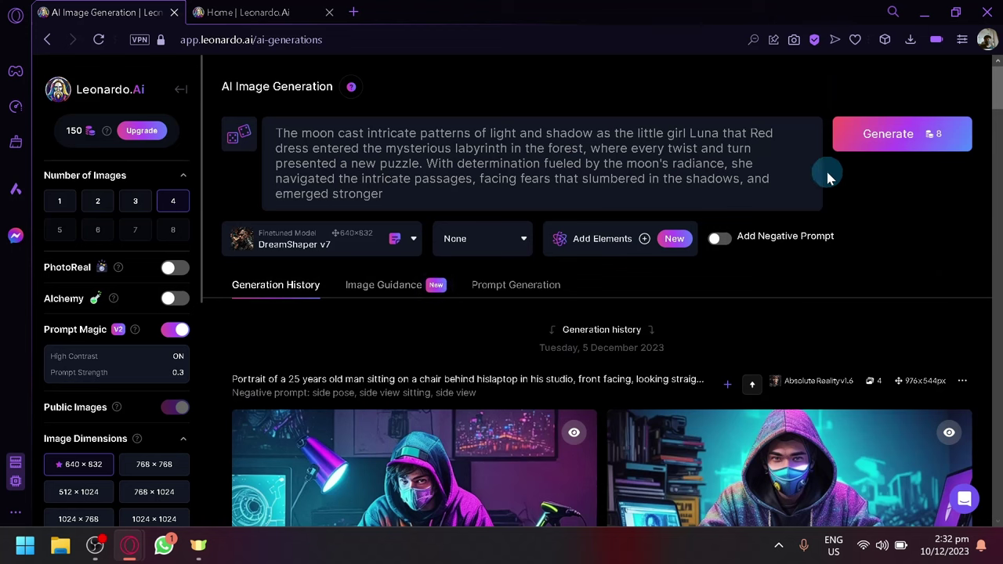
{"action": "left_click", "coordinate": [865, 146]}
- Glance at Image Guidance options, then review the four new DreamShaper v7 moon-girl images in history
{"action": "scroll", "coordinate": [855, 251], "scroll_direction": "down", "scroll_amount": 3}
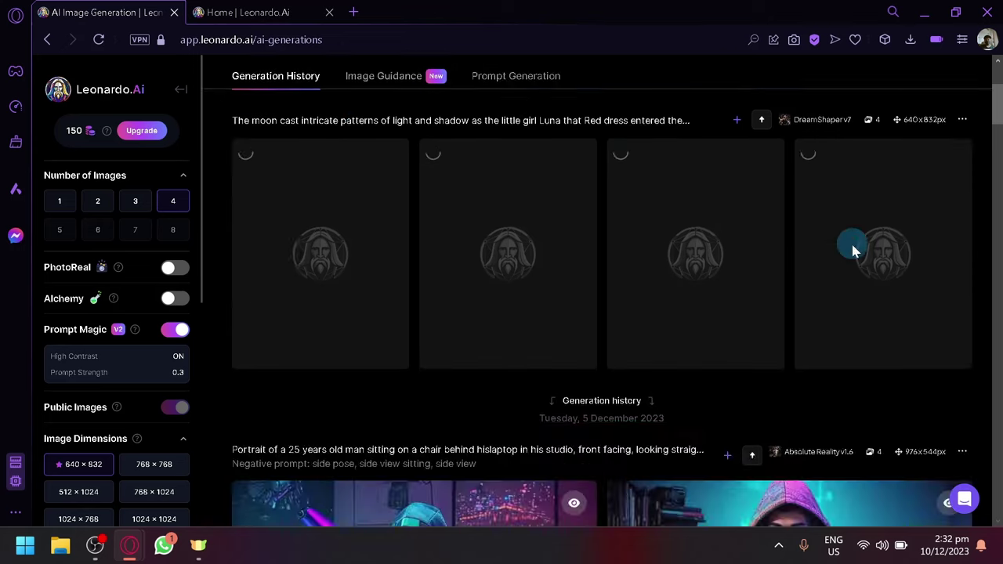
{"action": "scroll", "coordinate": [853, 249], "scroll_direction": "up", "scroll_amount": 2}
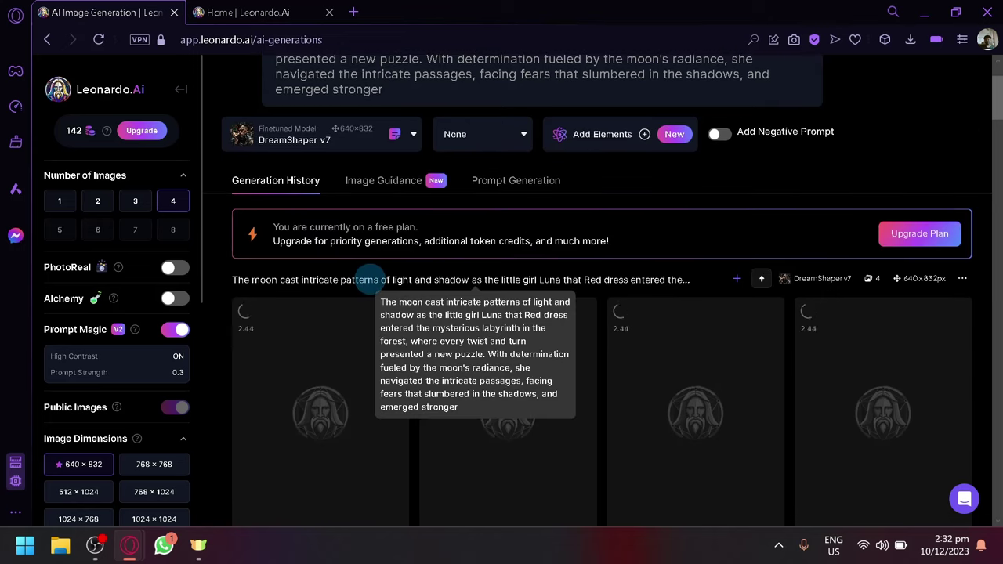
{"action": "scroll", "coordinate": [374, 348], "scroll_direction": "down", "scroll_amount": 2}
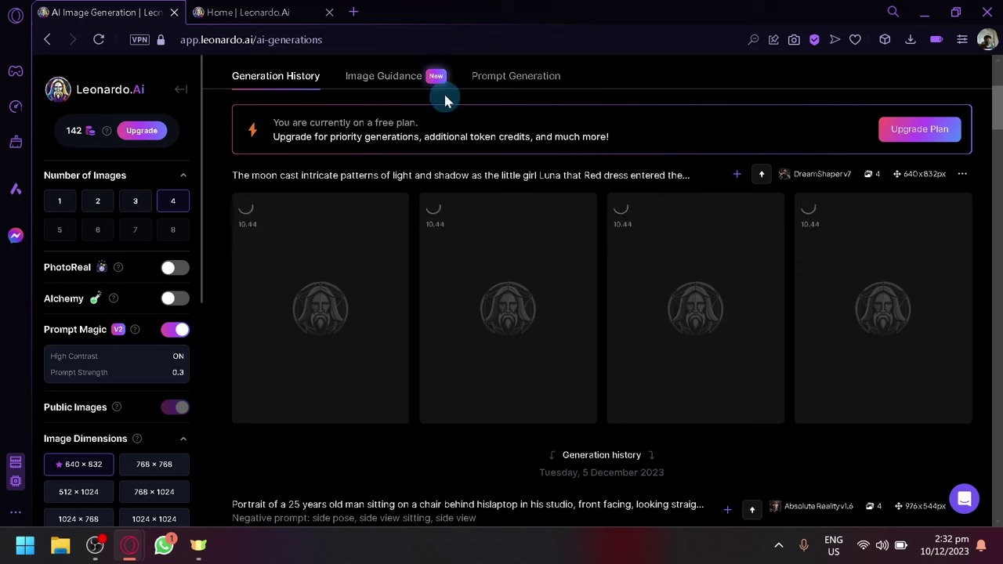
{"action": "left_click", "coordinate": [388, 78]}
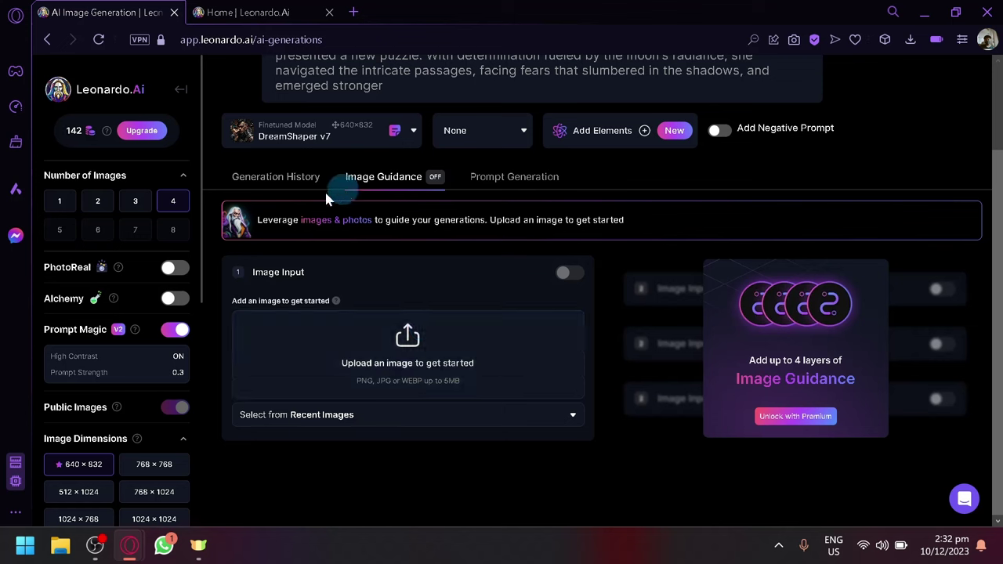
{"action": "left_click", "coordinate": [284, 180]}
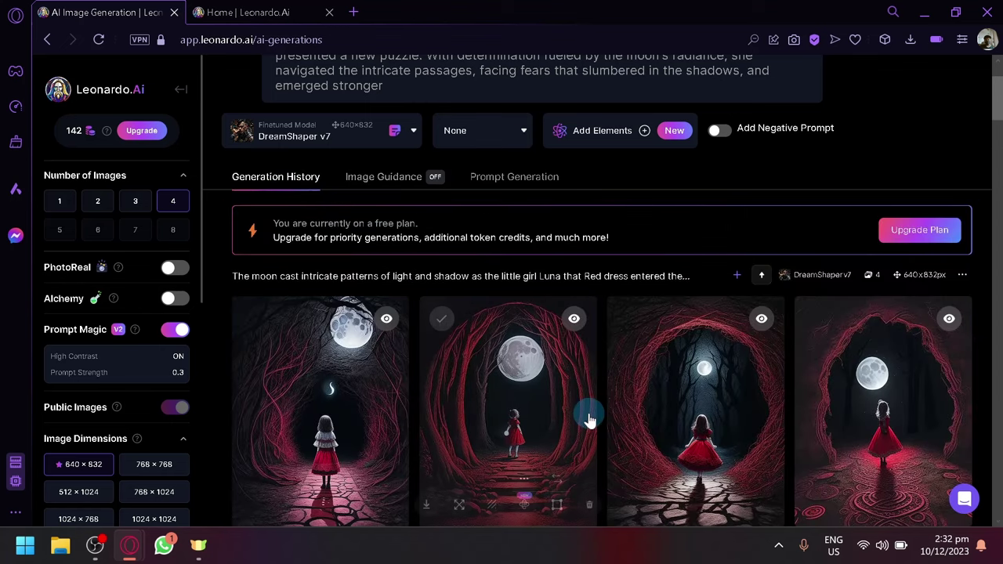
{"action": "scroll", "coordinate": [587, 416], "scroll_direction": "down", "scroll_amount": 3}
{"action": "scroll", "coordinate": [558, 423], "scroll_direction": "up", "scroll_amount": 1}
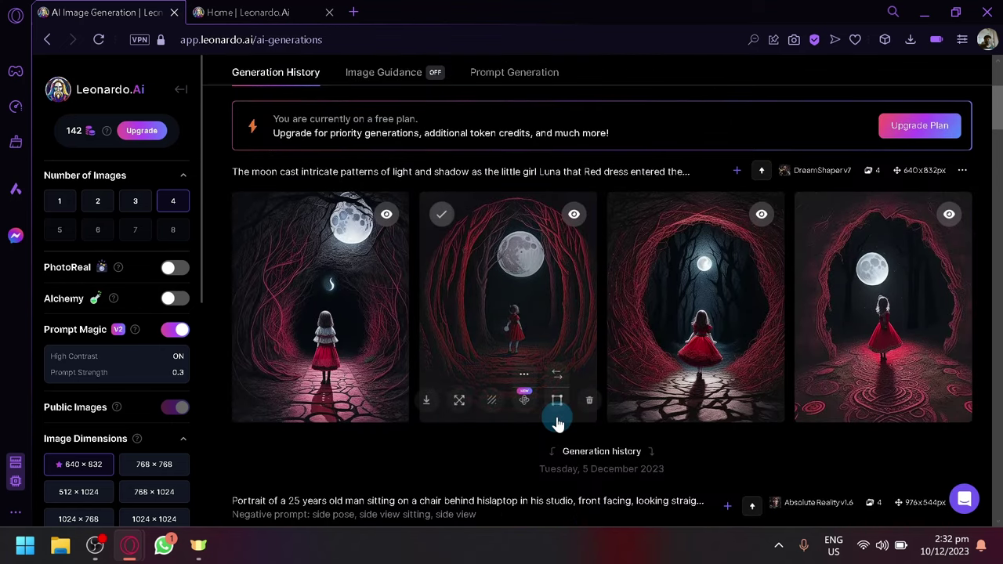
{"action": "scroll", "coordinate": [558, 423], "scroll_direction": "up", "scroll_amount": 3}
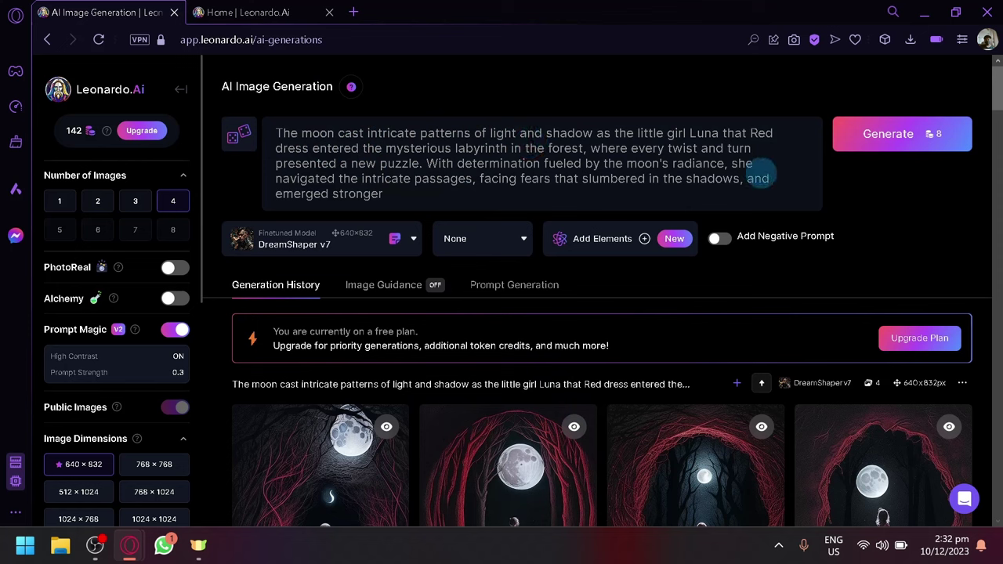
- Change the prompt ending to 'facing the camera' and generate a new batch
{"action": "left_click", "coordinate": [764, 177]}
{"action": "left_click", "coordinate": [424, 191]}
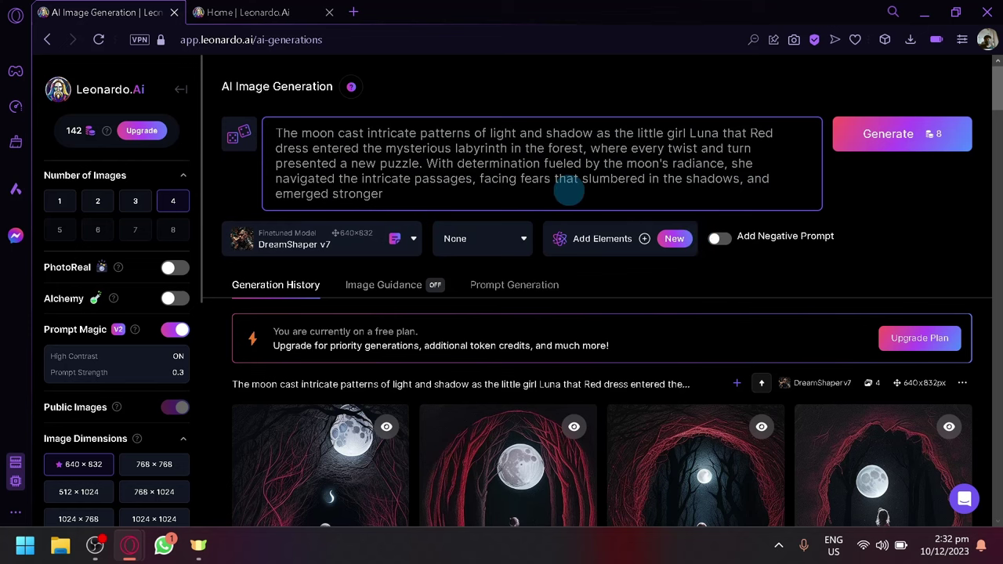
{"action": "left_click", "coordinate": [519, 178], "text": "shift"}
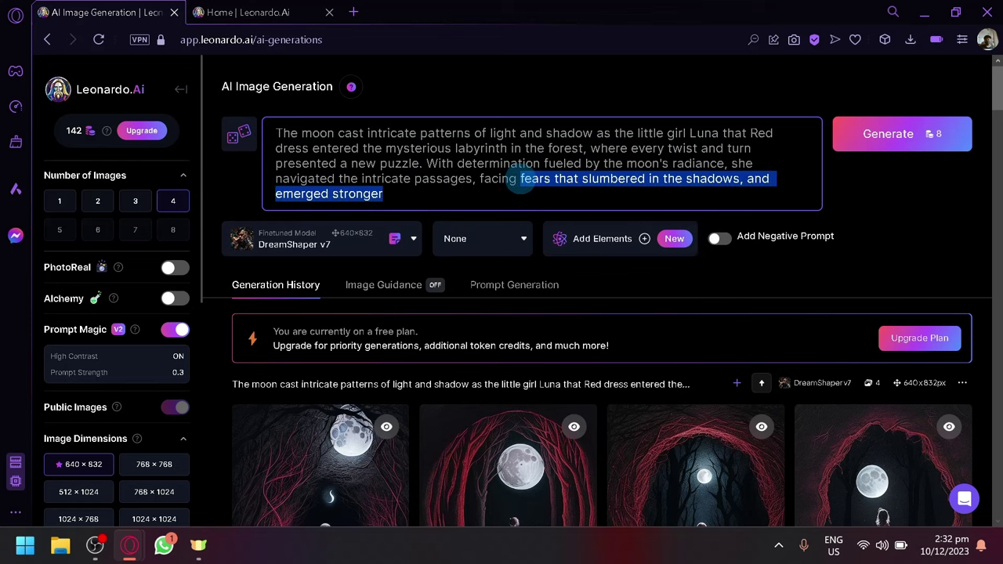
{"action": "type", "text": "the"}
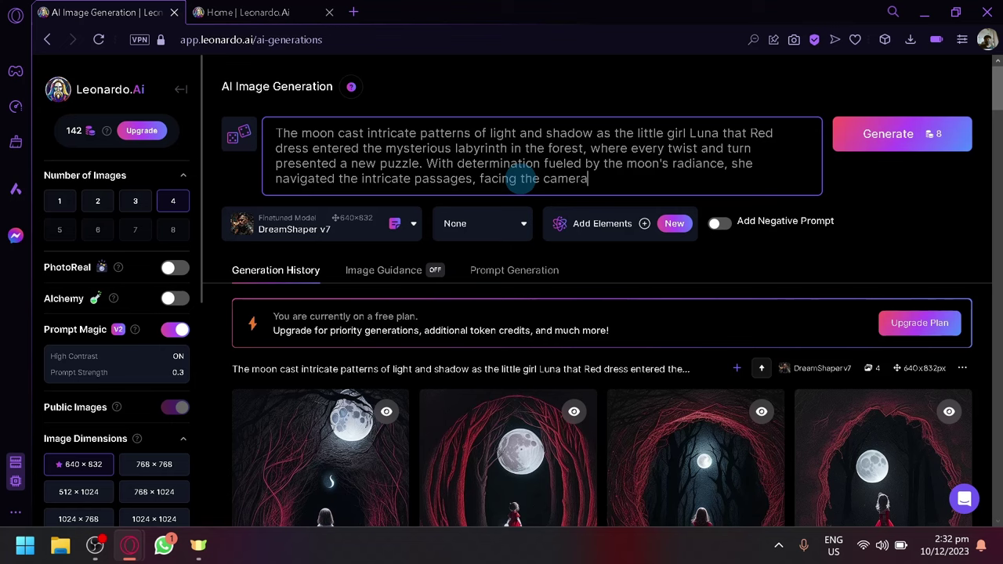
{"action": "key", "text": "Return"}
{"action": "scroll", "coordinate": [863, 273], "scroll_direction": "down", "scroll_amount": 7}
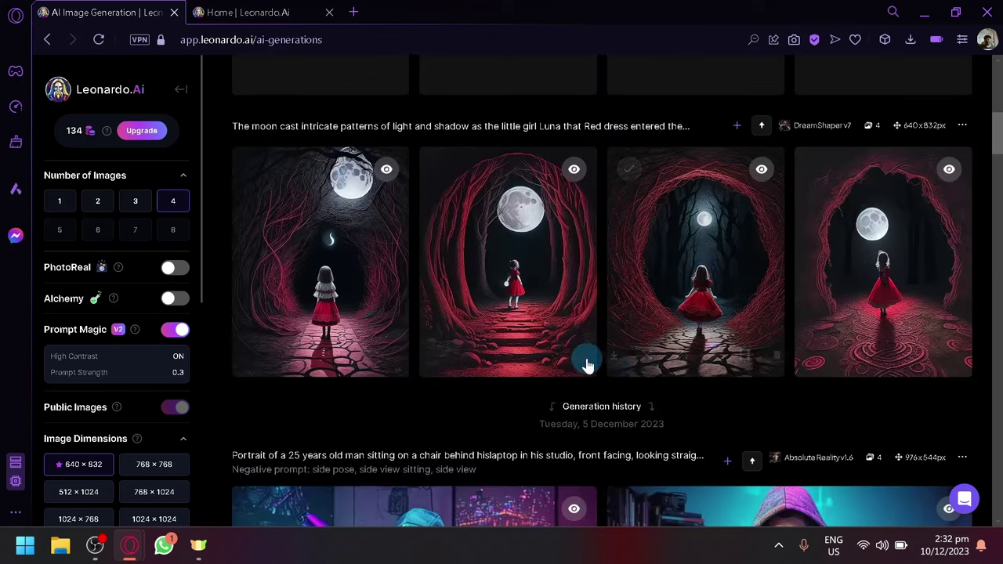
- Page through the earlier moon-girl images at full size
{"action": "left_click", "coordinate": [343, 285]}
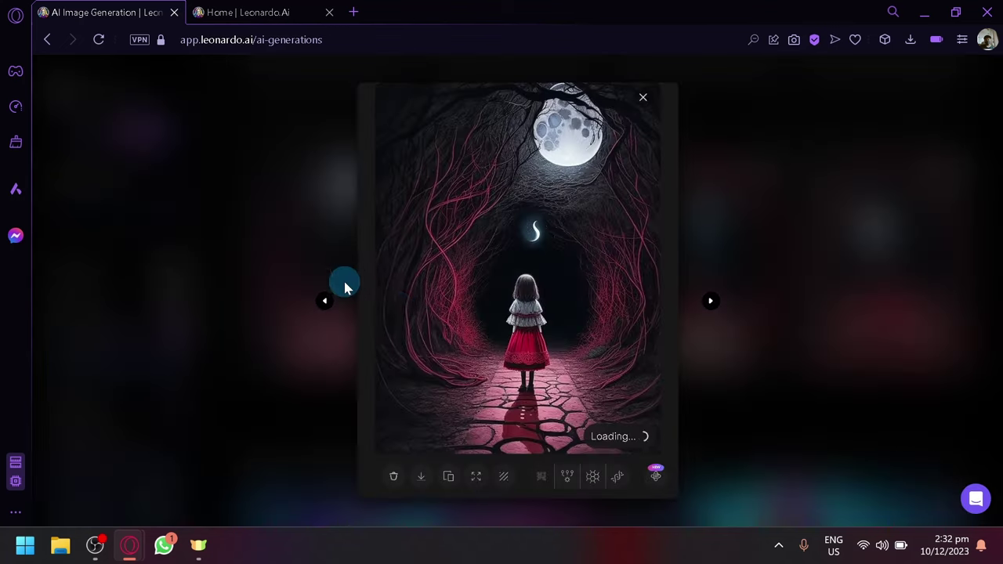
{"action": "left_click", "coordinate": [708, 301]}
{"action": "left_click", "coordinate": [708, 301]}
{"action": "left_click", "coordinate": [735, 239]}
{"action": "scroll", "coordinate": [741, 337], "scroll_direction": "up", "scroll_amount": 4}
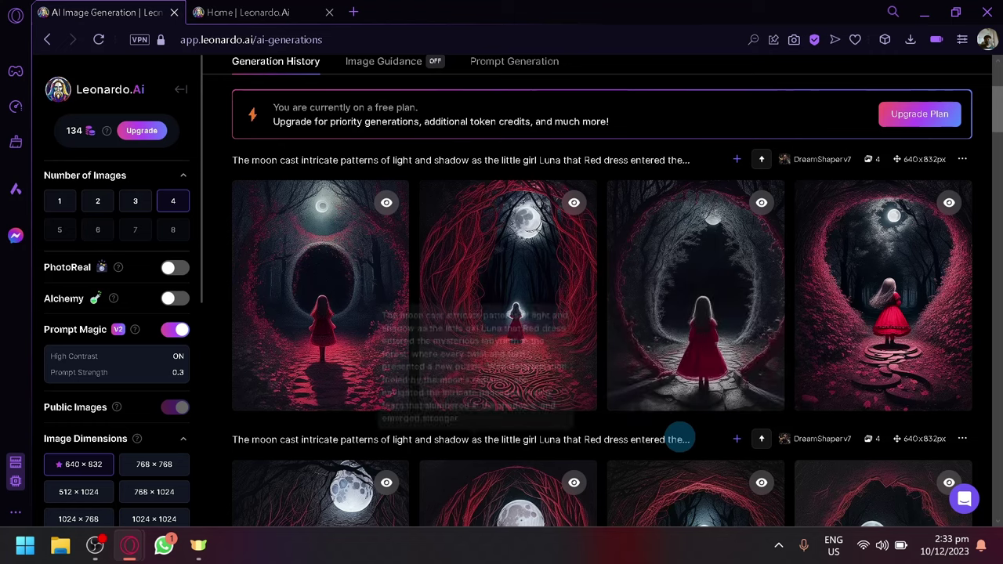
- Download the first new red-dress girl image as a DreamShaper_v7 JPG
{"action": "left_click", "coordinate": [333, 288]}
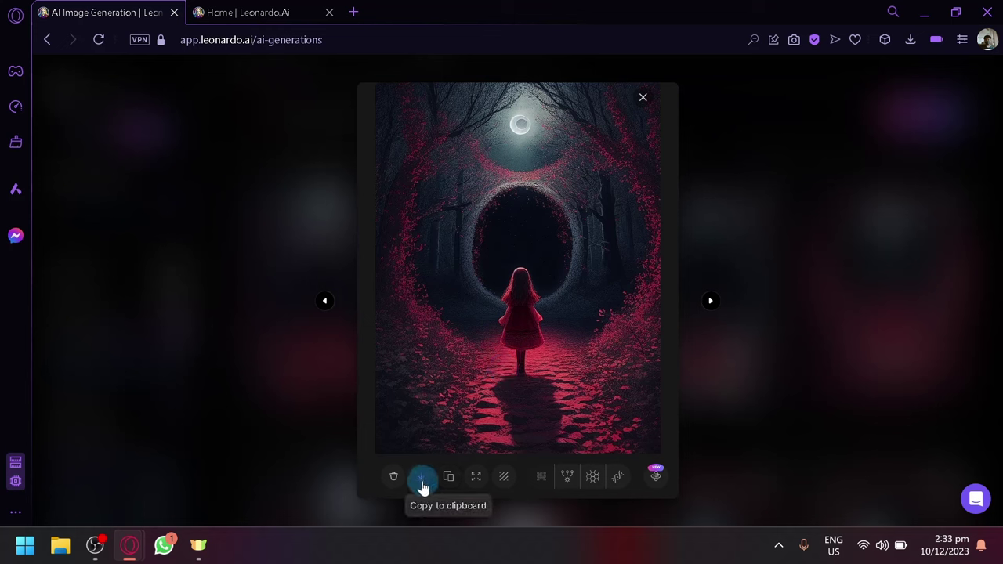
{"action": "left_click", "coordinate": [420, 483]}
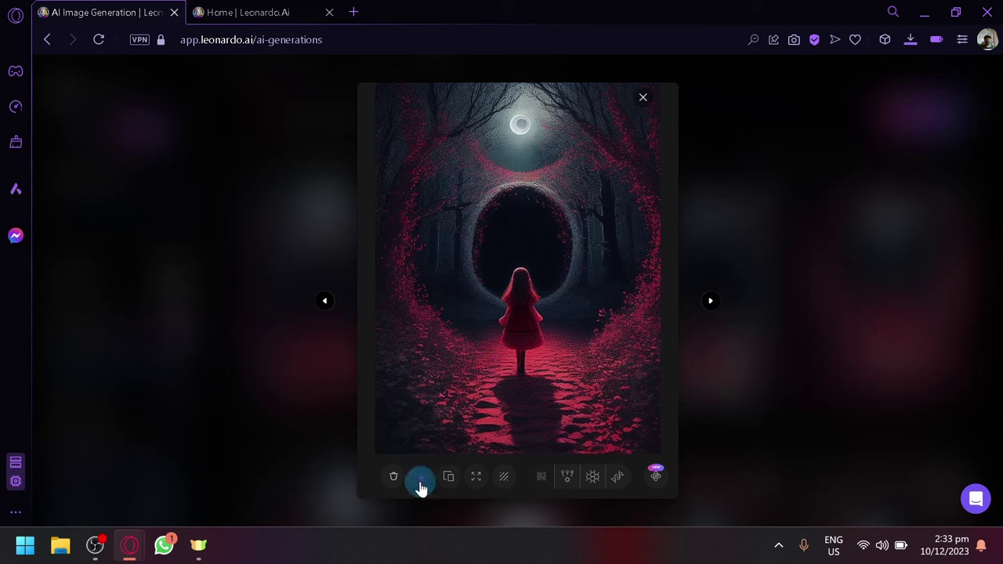
{"action": "left_click", "coordinate": [841, 248]}
{"action": "scroll", "coordinate": [338, 309], "scroll_direction": "up", "scroll_amount": 3}
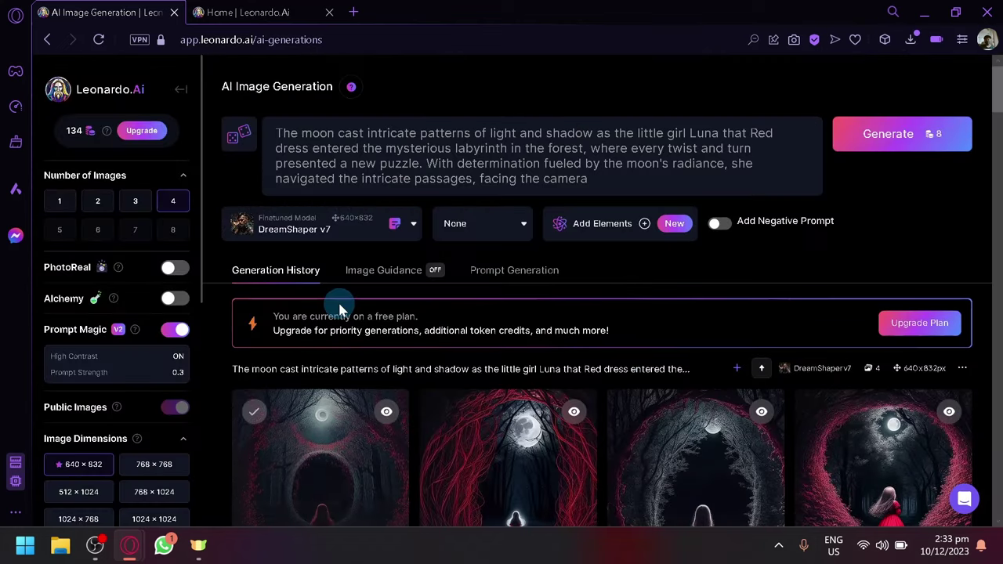
- Drag the downloaded red-dress girl JPG from Downloads into the Image Guidance upload box
{"action": "left_click", "coordinate": [407, 270]}
{"action": "scroll", "coordinate": [405, 385], "scroll_direction": "down", "scroll_amount": 2}
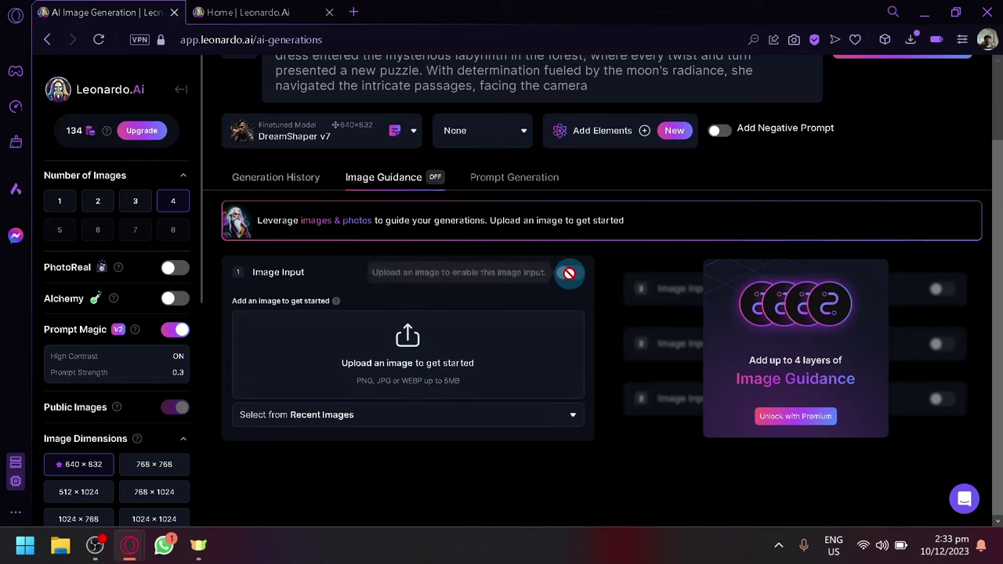
{"action": "left_click", "coordinate": [910, 40]}
{"action": "left_click_drag", "start_coordinate": [852, 135], "coordinate": [450, 337]}
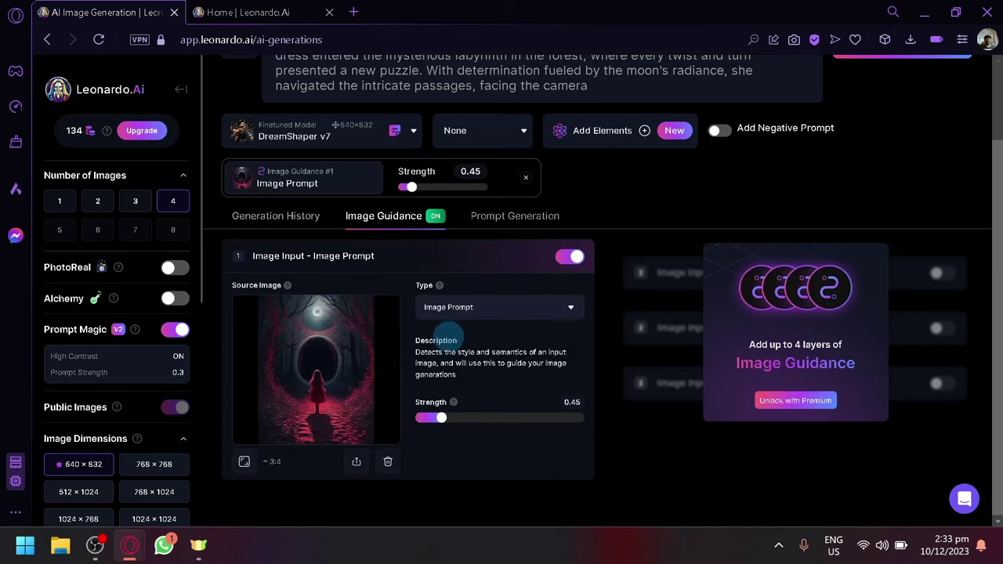
- Keep the guidance type as Image Prompt at strength 0.45 and reset the page zoom
{"action": "scroll", "coordinate": [486, 314], "scroll_direction": "down", "scroll_amount": 1}
{"action": "scroll", "coordinate": [486, 314], "scroll_direction": "up", "scroll_amount": 1}
{"action": "left_click", "coordinate": [499, 296]}
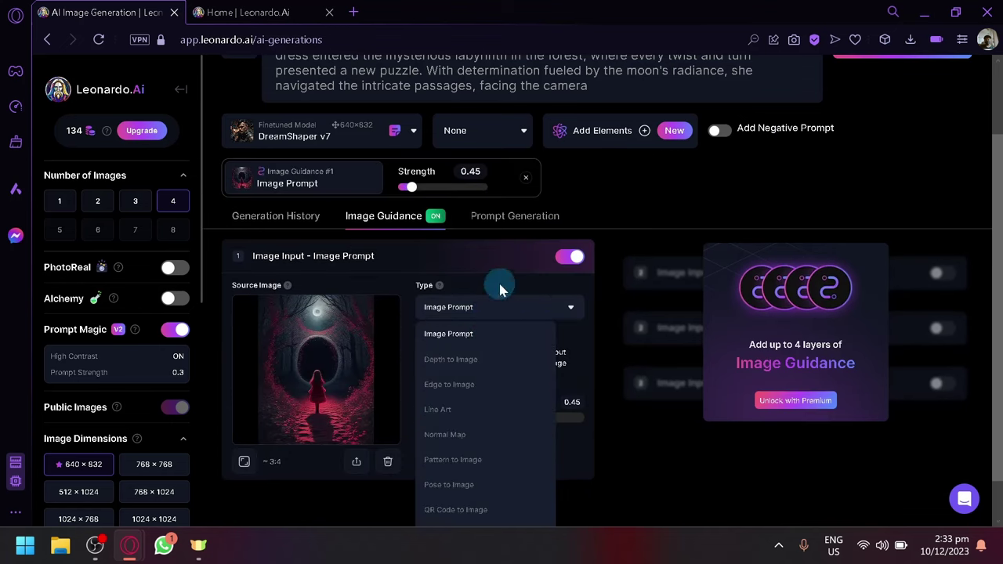
{"action": "scroll", "coordinate": [531, 312], "scroll_direction": "down", "scroll_amount": 1}
{"action": "scroll", "coordinate": [533, 310], "scroll_direction": "up", "scroll_amount": 1}
{"action": "left_click", "coordinate": [532, 310]}
{"action": "scroll", "coordinate": [491, 460], "scroll_direction": "down", "scroll_amount": 1}
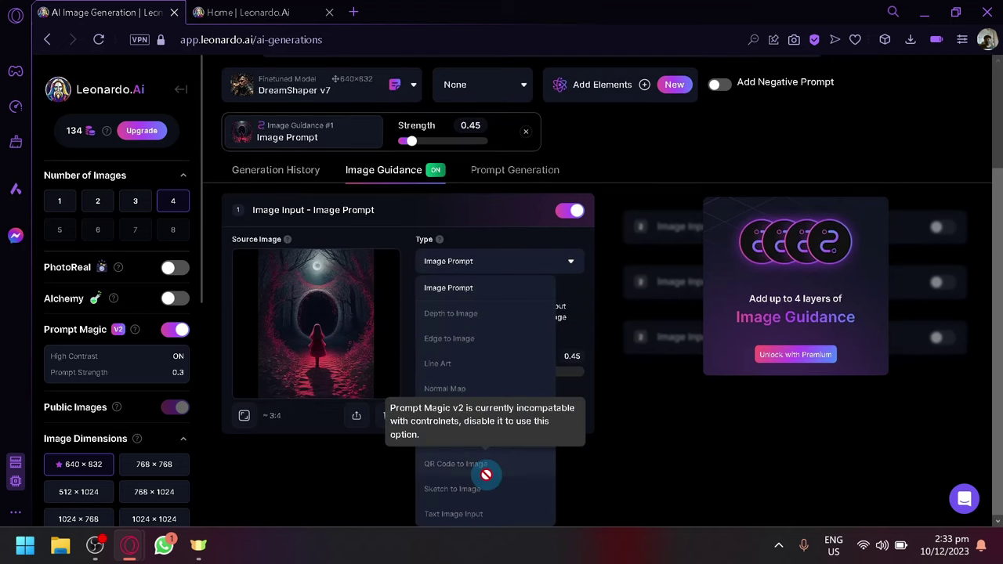
{"action": "left_click", "coordinate": [570, 267]}
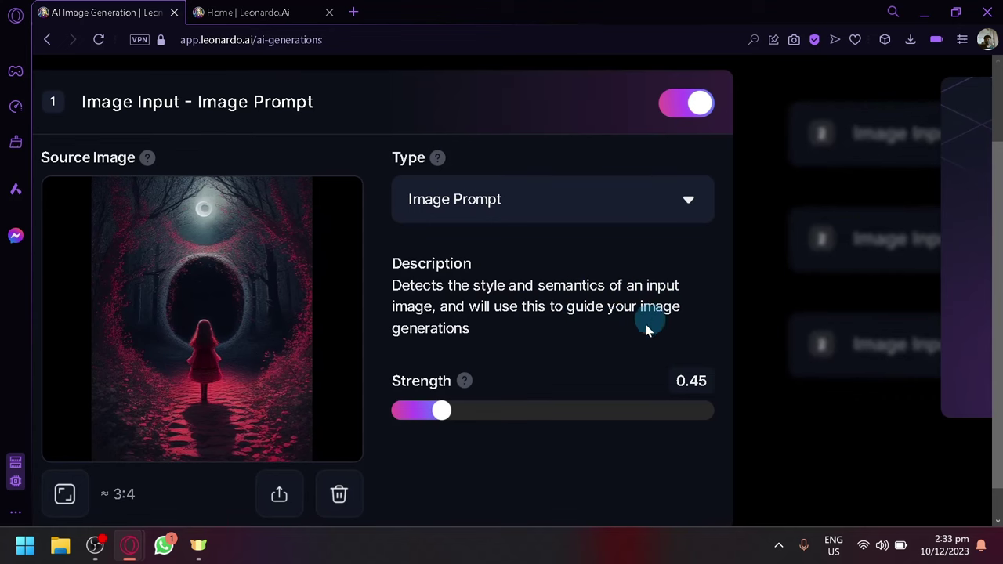
{"action": "key", "text": "ctrl+0"}
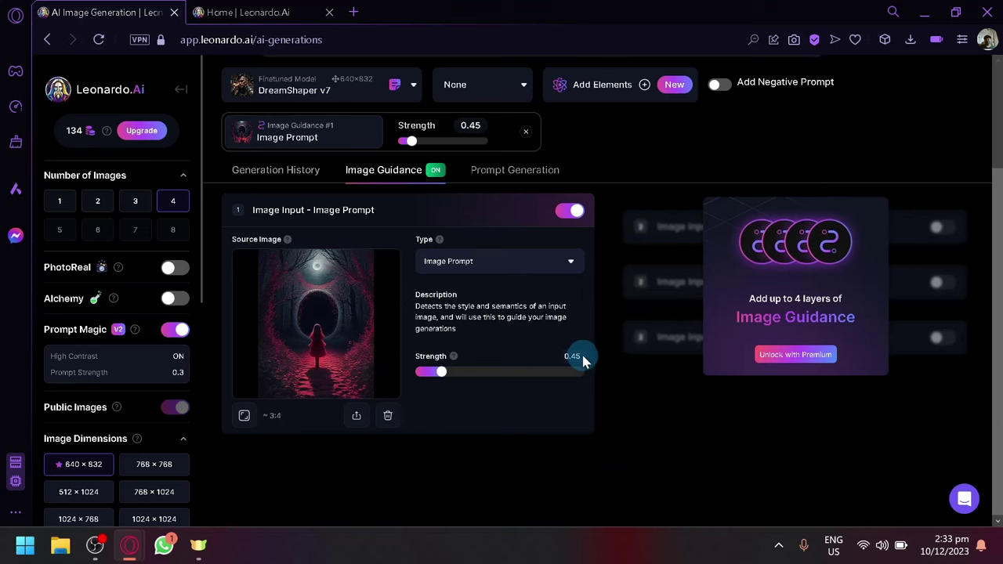
- Insert 'flying with butterfly wings' after 'Luna' in the prompt
{"action": "scroll", "coordinate": [572, 357], "scroll_direction": "up", "scroll_amount": 1}
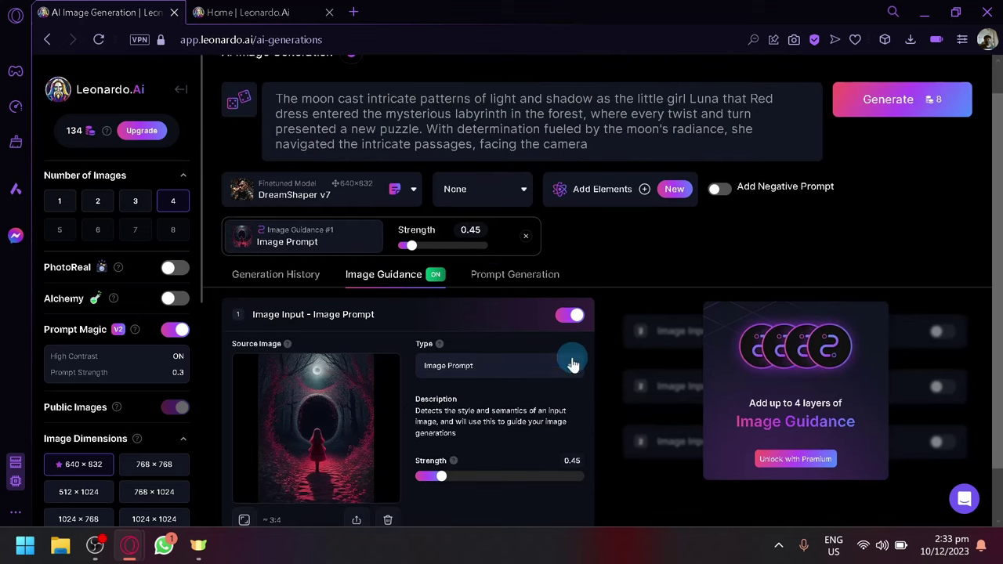
{"action": "left_click", "coordinate": [304, 276]}
{"action": "scroll", "coordinate": [391, 313], "scroll_direction": "up", "scroll_amount": 1}
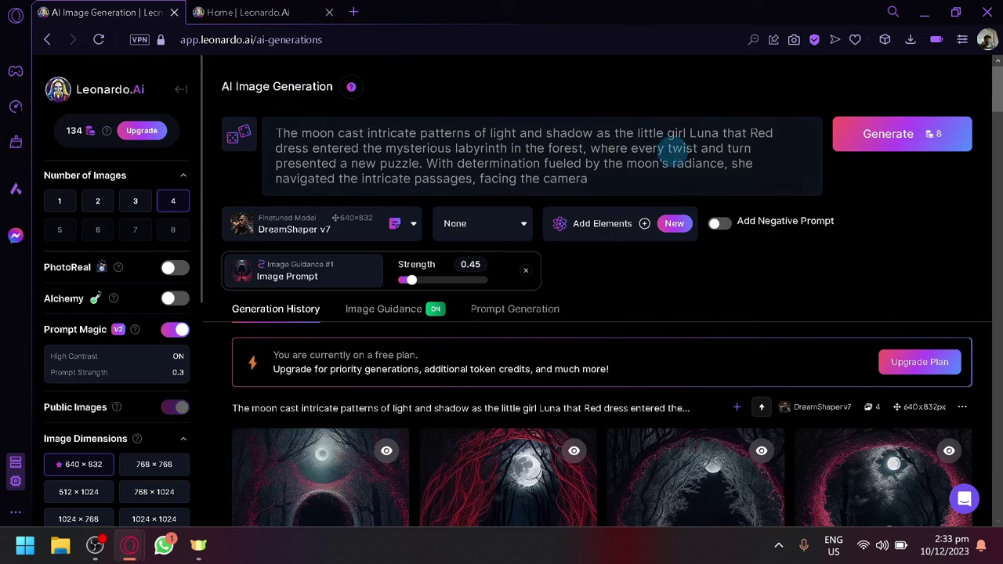
{"action": "left_click", "coordinate": [605, 181]}
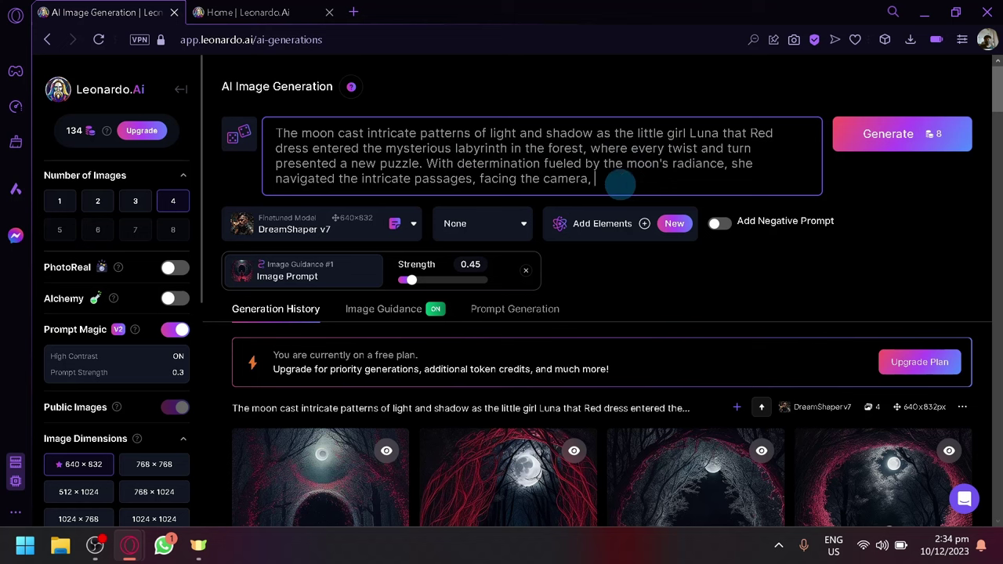
{"action": "left_click", "coordinate": [721, 133]}
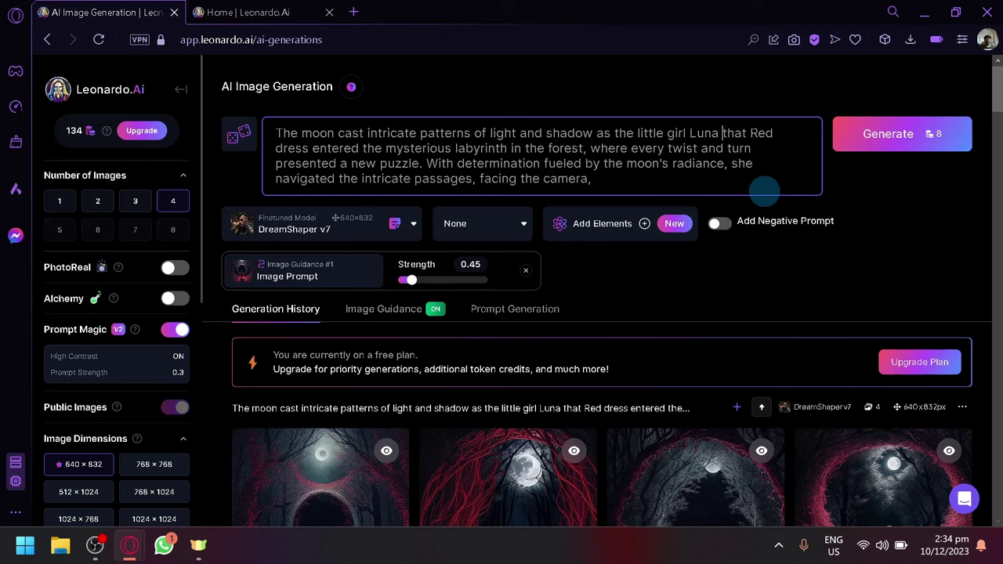
{"action": "type", "text": "flying with butter"}
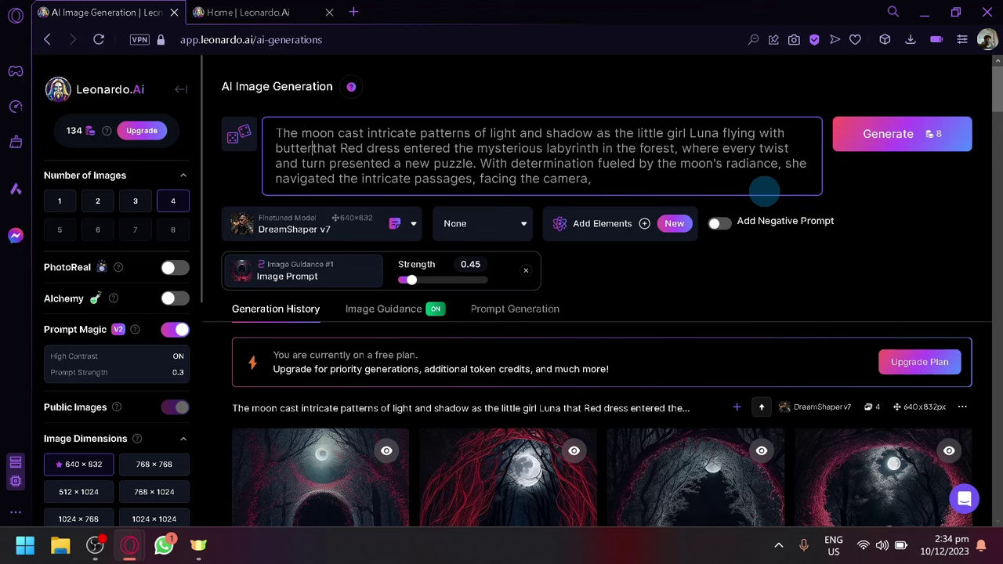
{"action": "type", "text": "fly wings"}
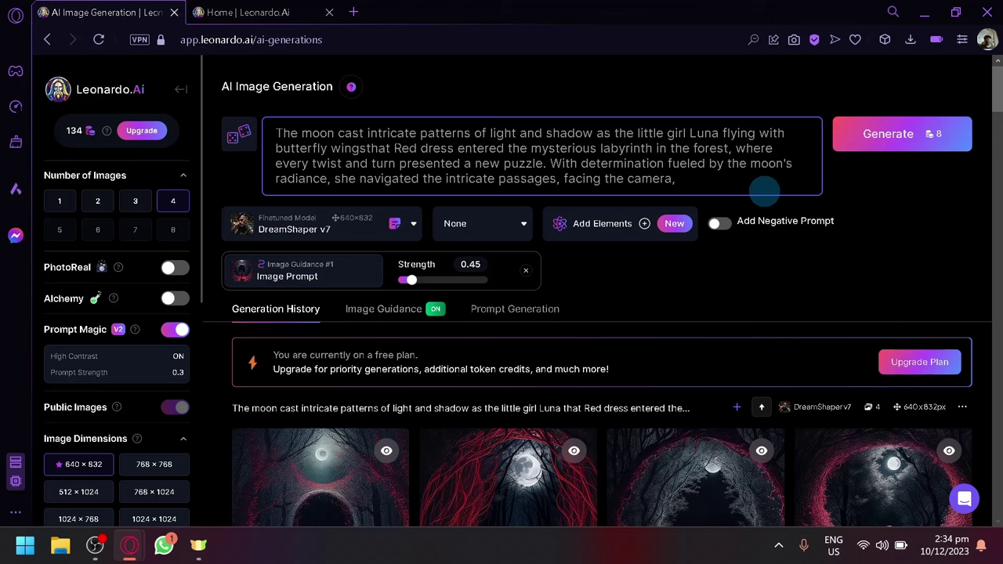
- Generate four images from the butterfly-wings prompt with Image Guidance on
{"action": "left_click", "coordinate": [864, 159]}
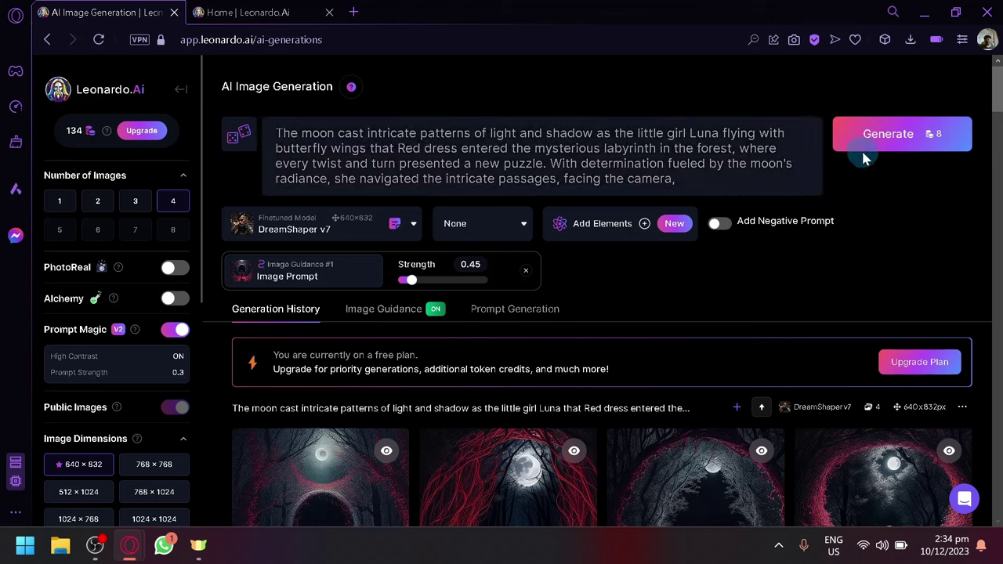
{"action": "scroll", "coordinate": [881, 235], "scroll_direction": "down", "scroll_amount": 5}
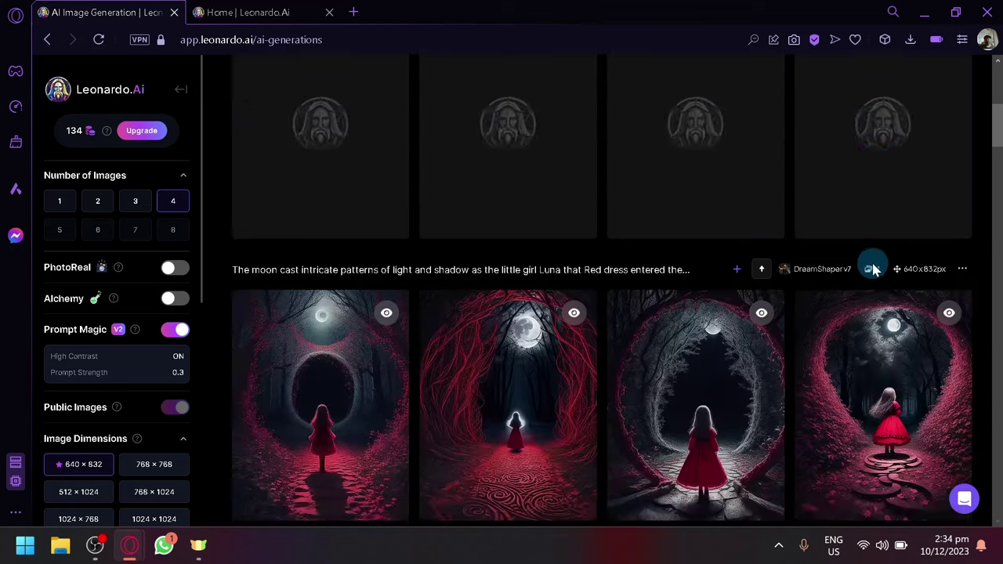
{"action": "scroll", "coordinate": [871, 263], "scroll_direction": "up", "scroll_amount": 5}
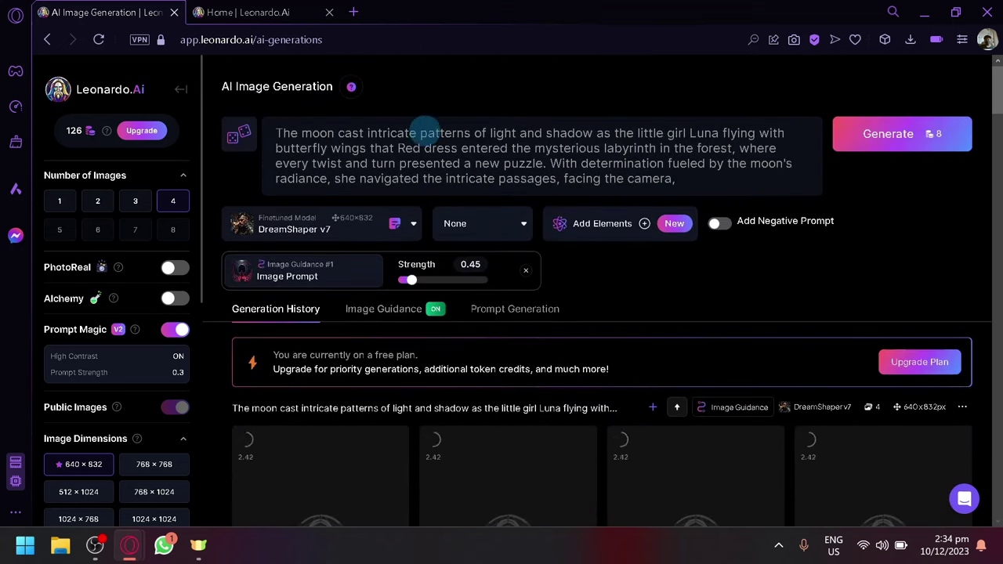
{"action": "left_click", "coordinate": [415, 142]}
{"action": "left_click_drag", "start_coordinate": [701, 174], "coordinate": [227, 126]}
{"action": "left_click", "coordinate": [764, 301]}
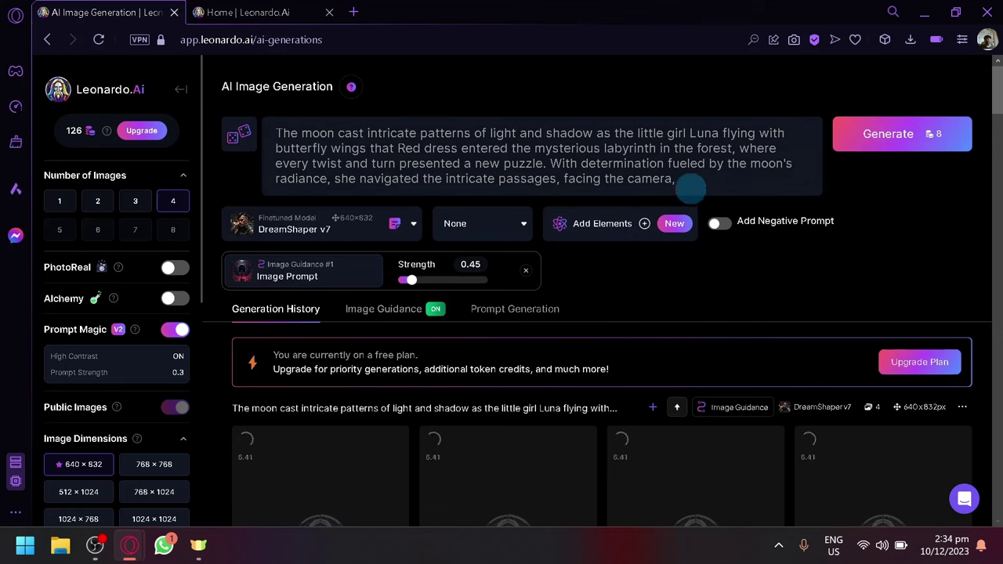
{"action": "left_click", "coordinate": [690, 178]}
{"action": "scroll", "coordinate": [757, 324], "scroll_direction": "down", "scroll_amount": 2}
{"action": "scroll", "coordinate": [745, 313], "scroll_direction": "up", "scroll_amount": 2}
{"action": "left_click", "coordinate": [707, 288]}
- Scroll the generation history to compare the winged red-dress girl results with earlier images
{"action": "scroll", "coordinate": [657, 355], "scroll_direction": "down", "scroll_amount": 5}
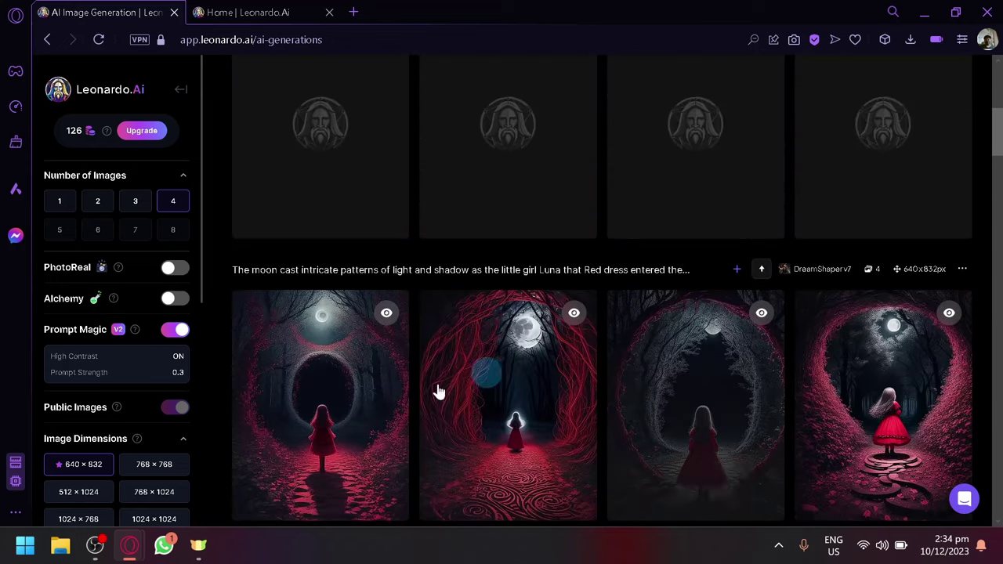
{"action": "scroll", "coordinate": [328, 396], "scroll_direction": "up", "scroll_amount": 3}
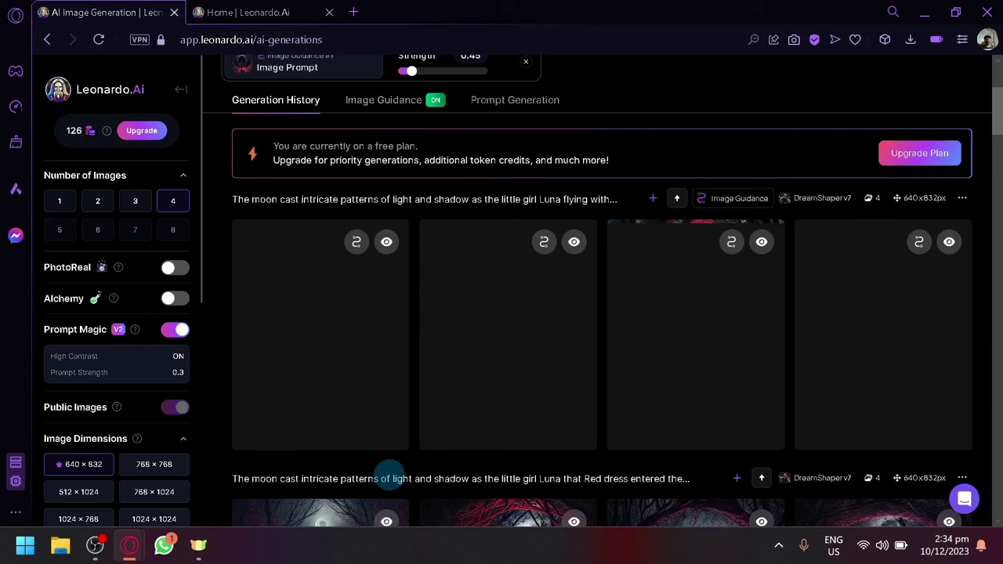
{"action": "scroll", "coordinate": [541, 478], "scroll_direction": "down", "scroll_amount": 2}
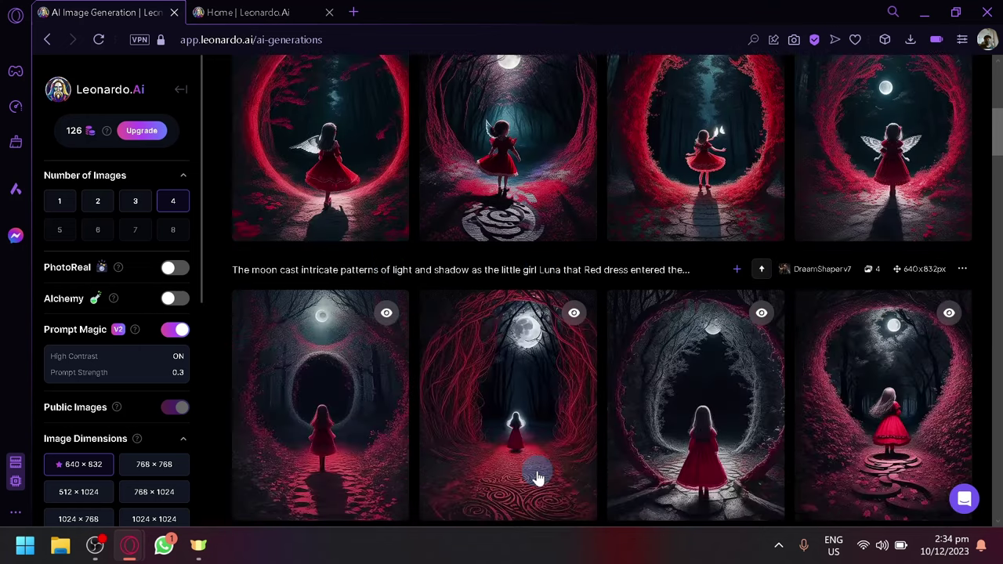
{"action": "scroll", "coordinate": [539, 478], "scroll_direction": "up", "scroll_amount": 1}
{"action": "scroll", "coordinate": [853, 398], "scroll_direction": "up", "scroll_amount": 1}
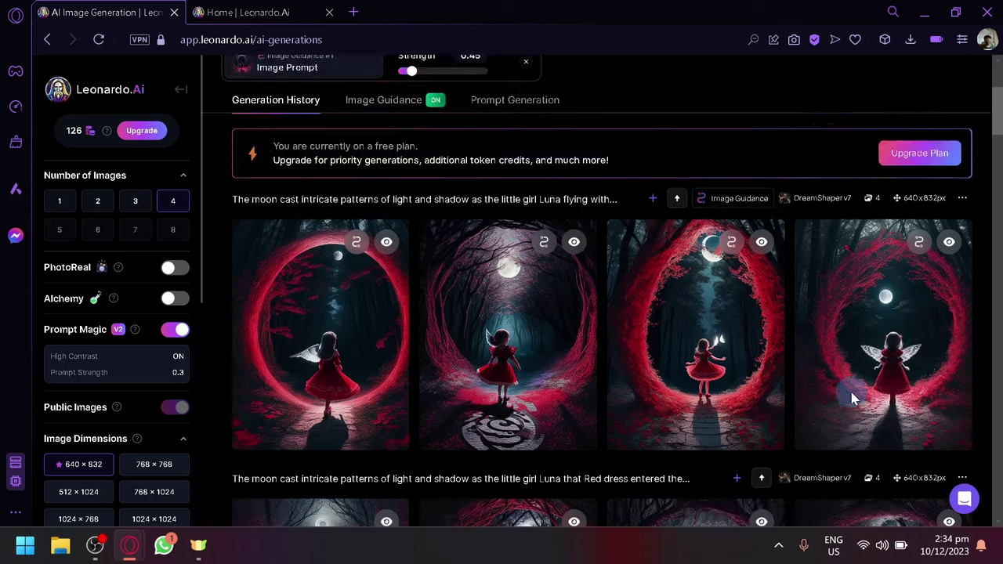
{"action": "scroll", "coordinate": [609, 405], "scroll_direction": "down", "scroll_amount": 2}
{"action": "scroll", "coordinate": [317, 435], "scroll_direction": "up", "scroll_amount": 1}
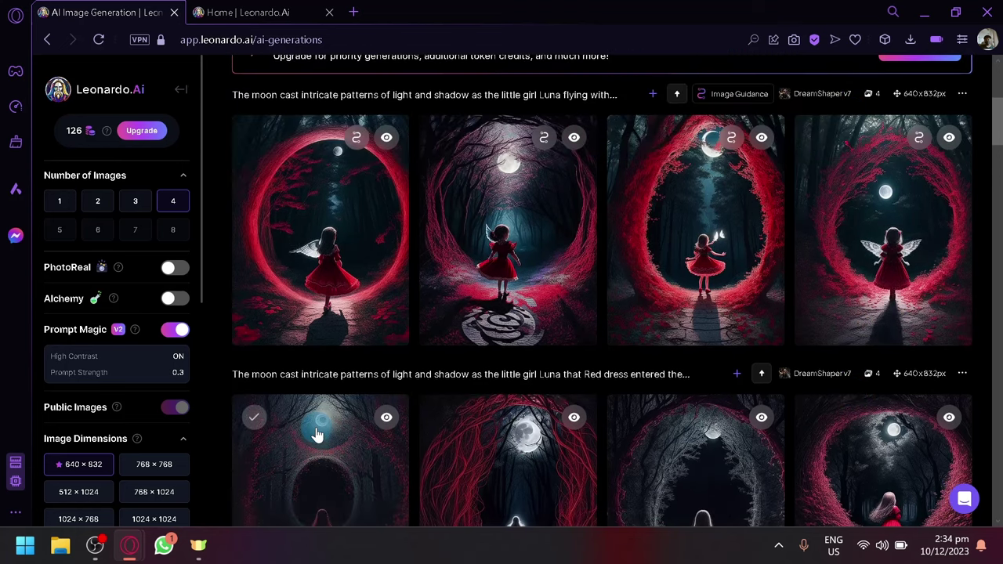
{"action": "scroll", "coordinate": [357, 381], "scroll_direction": "down", "scroll_amount": 1}
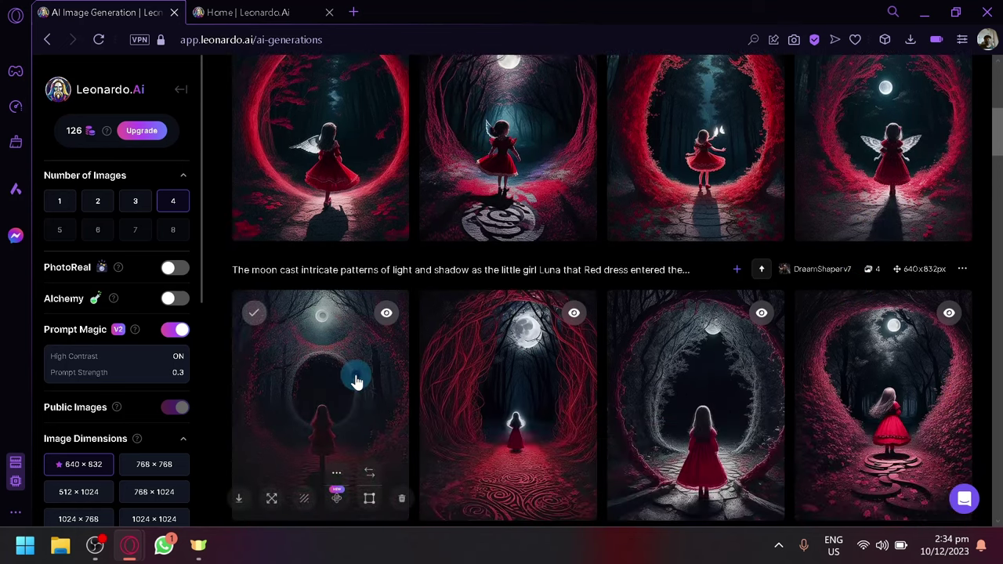
{"action": "left_click", "coordinate": [357, 382]}
{"action": "left_click", "coordinate": [365, 368]}
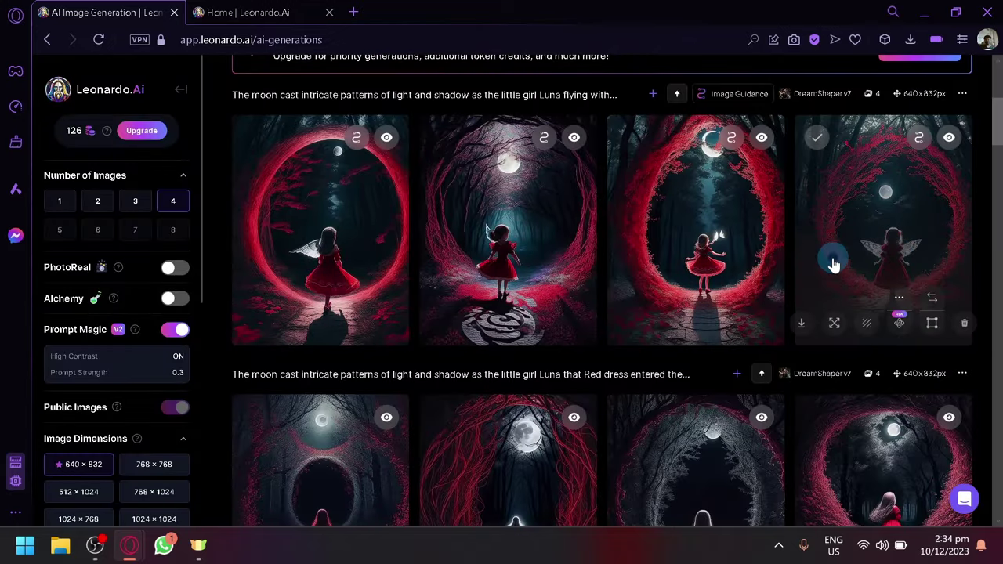
{"action": "left_click", "coordinate": [834, 265]}
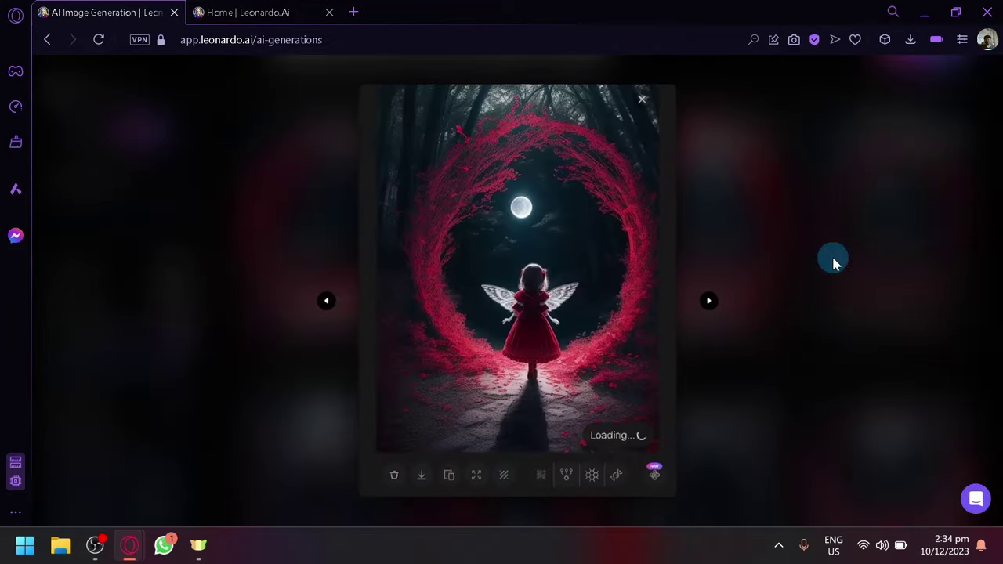
{"action": "left_click", "coordinate": [537, 280]}
{"action": "left_click", "coordinate": [538, 293]}
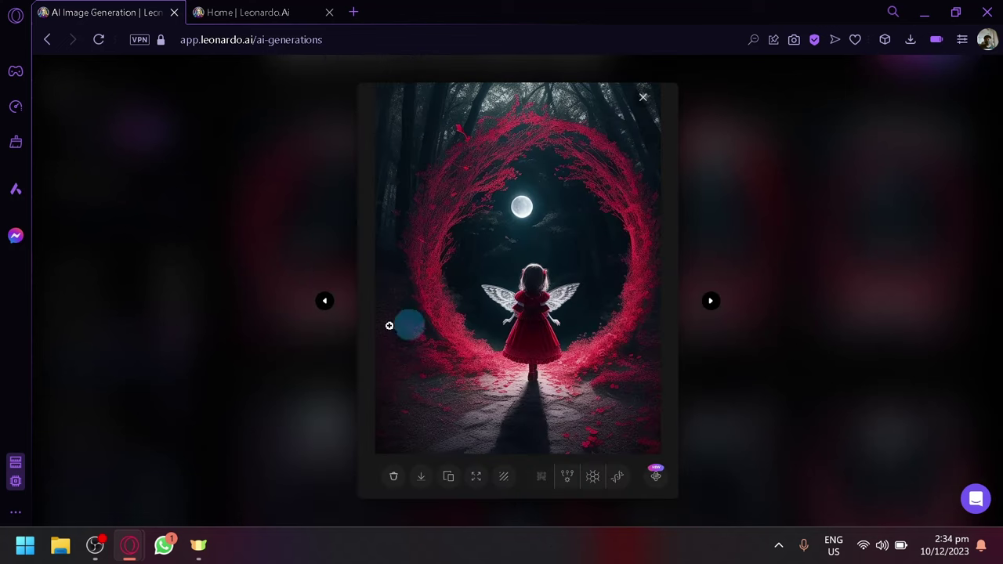
{"action": "left_click", "coordinate": [322, 304]}
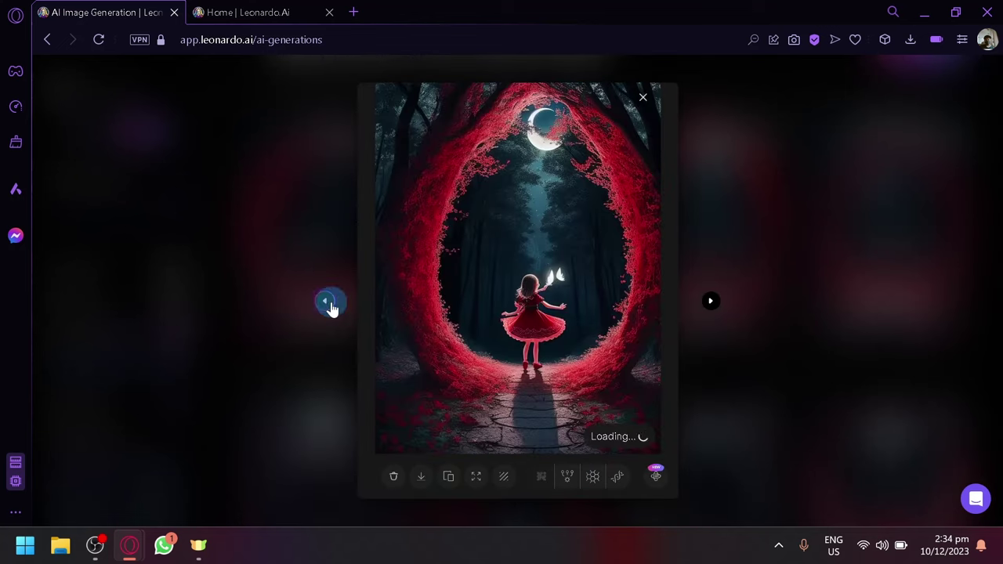
{"action": "left_click", "coordinate": [325, 304]}
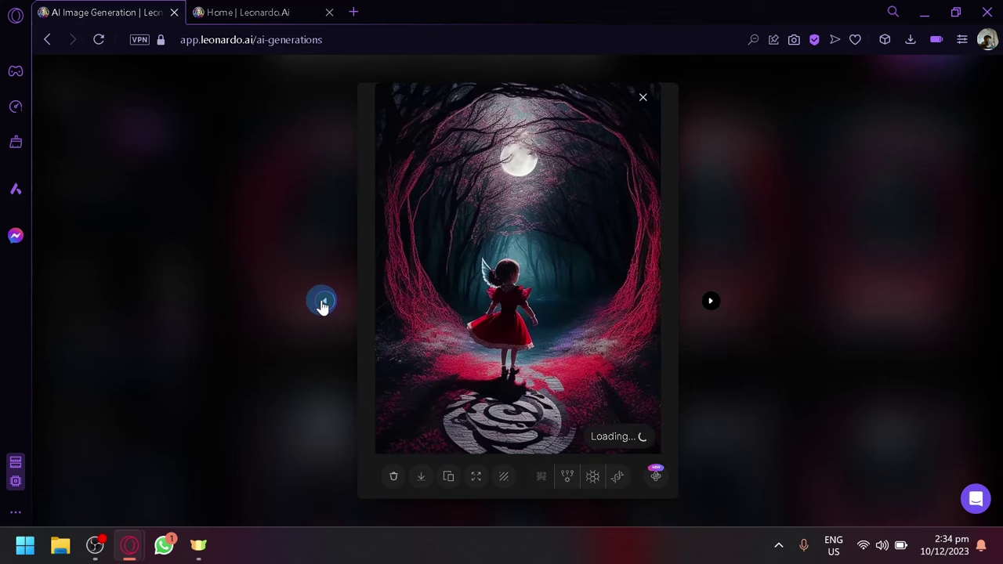
{"action": "left_click", "coordinate": [322, 305]}
{"action": "left_click", "coordinate": [494, 320]}
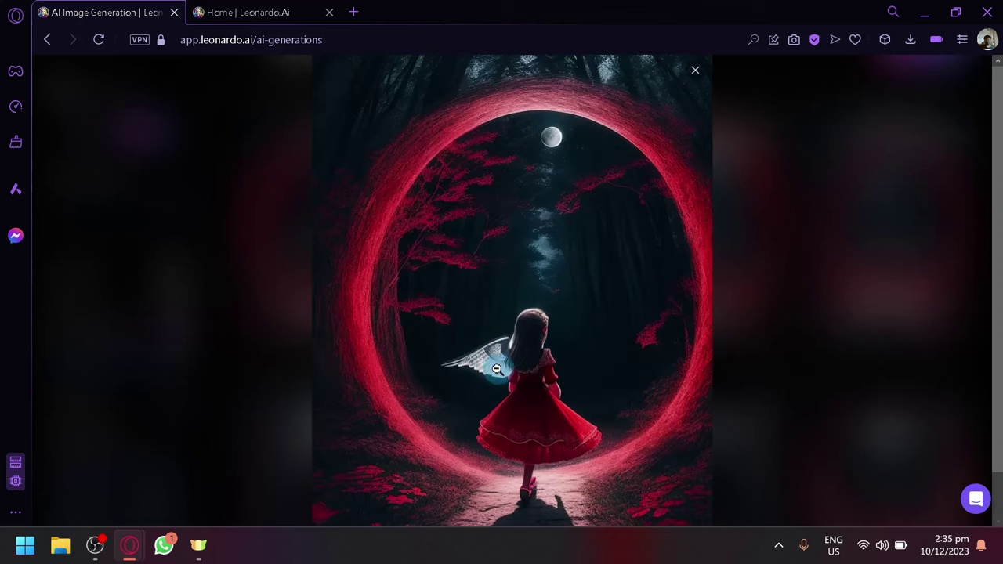
{"action": "left_click", "coordinate": [522, 389]}
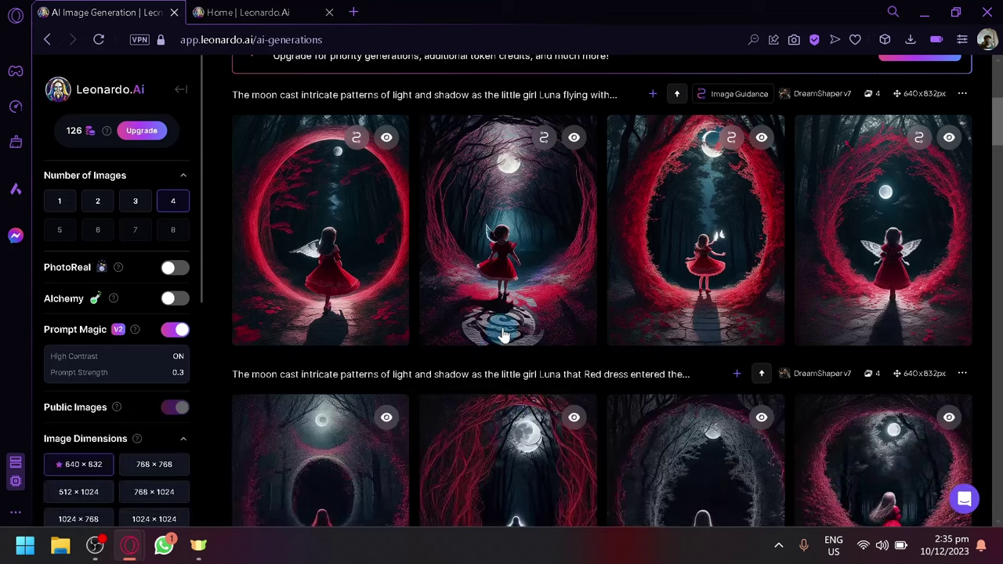
- Check that Image Guidance strength is 0.56, then go back to Generation History
{"action": "scroll", "coordinate": [504, 334], "scroll_direction": "up", "scroll_amount": 4}
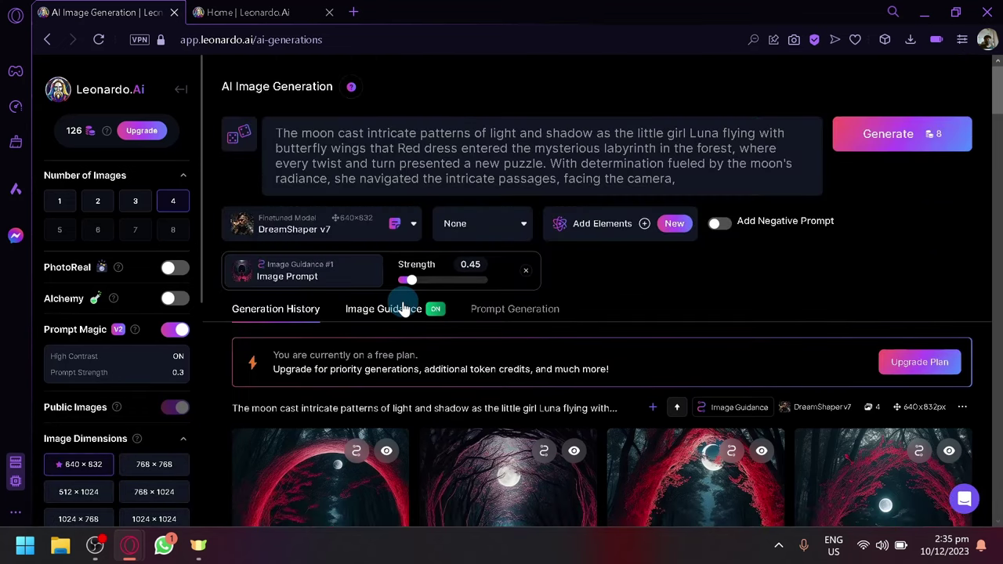
{"action": "left_click", "coordinate": [406, 310]}
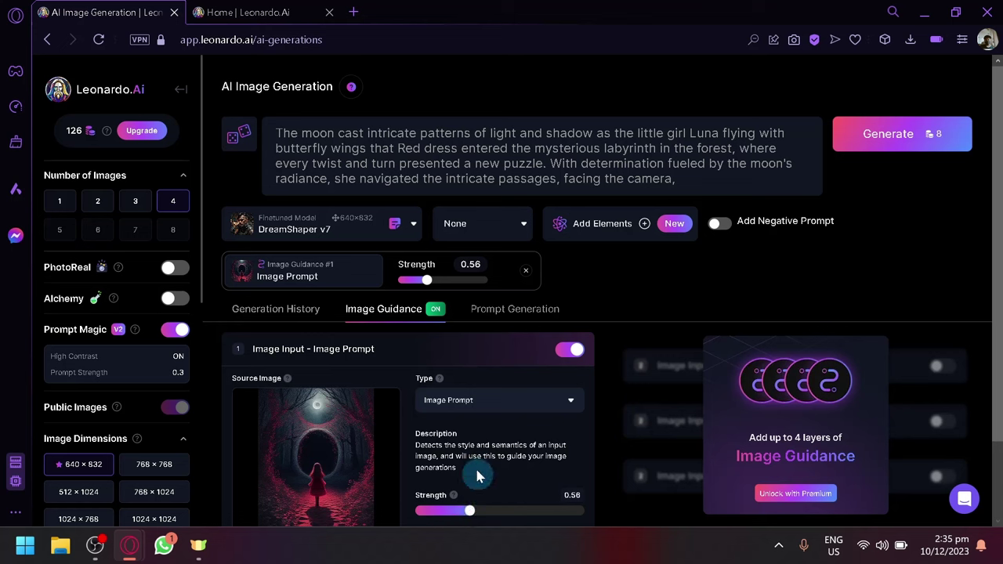
{"action": "left_click", "coordinate": [312, 314]}
- Edit the prompt: delete 'flying with butterfly wings' and replace 'entered' with 'runs through'
{"action": "left_click_drag", "start_coordinate": [725, 131], "coordinate": [362, 140]}
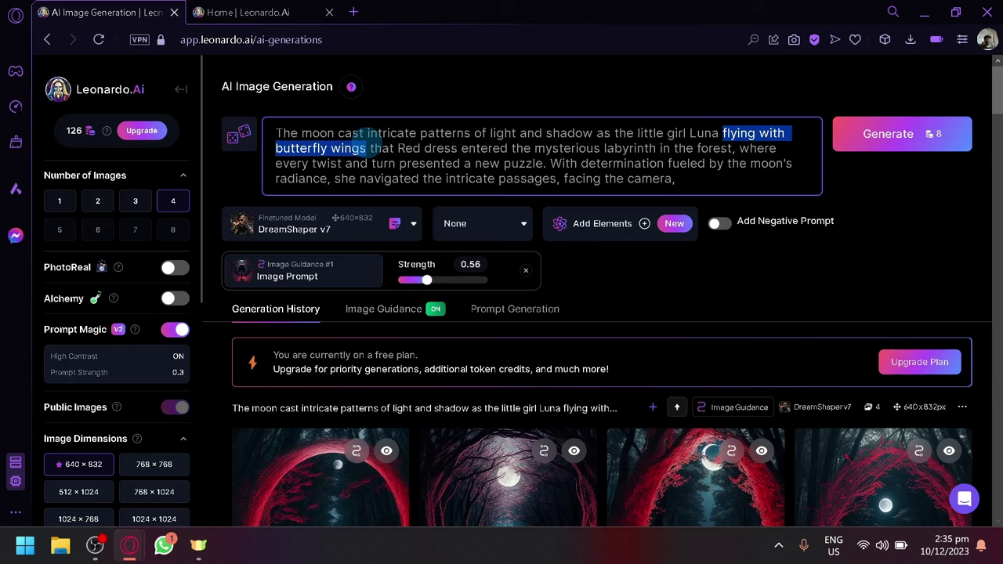
{"action": "key", "text": "BackSpace"}
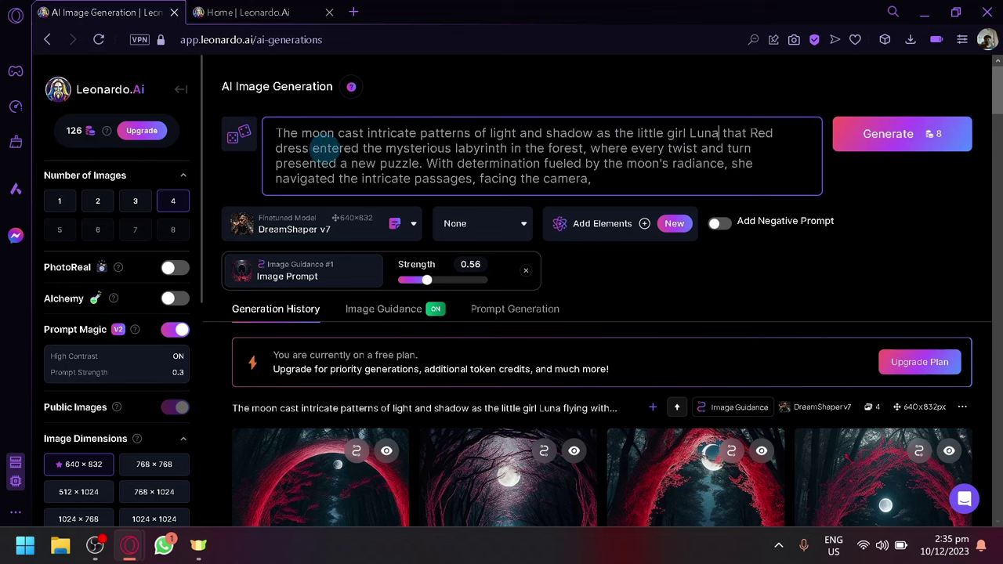
{"action": "left_click_drag", "start_coordinate": [359, 148], "coordinate": [313, 150]}
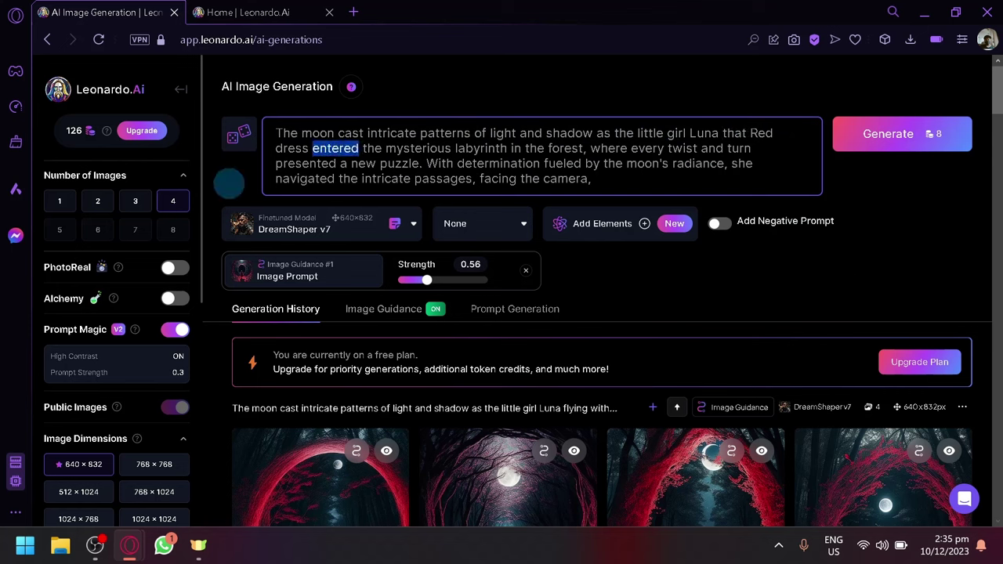
{"action": "type", "text": "runs through"}
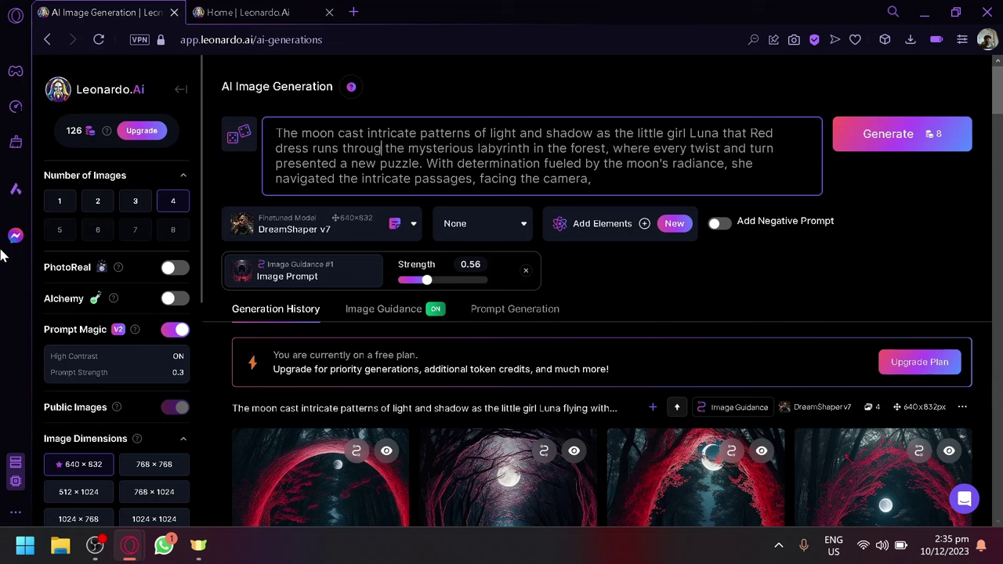
- Generate four new images from the edited Luna prompt and scroll through the results
{"action": "left_click", "coordinate": [897, 134]}
{"action": "scroll", "coordinate": [600, 420], "scroll_direction": "down", "scroll_amount": 2}
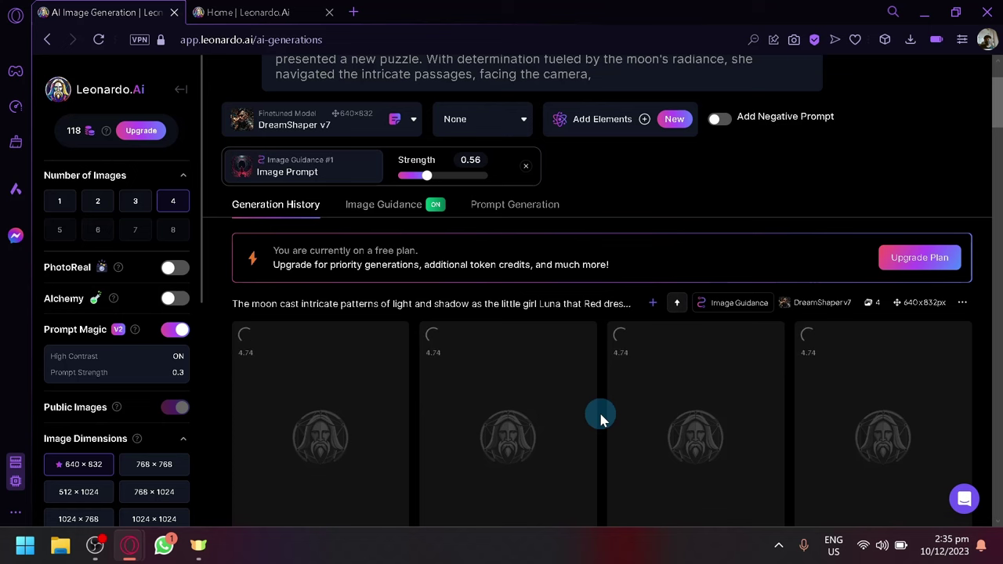
{"action": "scroll", "coordinate": [600, 416], "scroll_direction": "down", "scroll_amount": 1}
{"action": "scroll", "coordinate": [603, 387], "scroll_direction": "down", "scroll_amount": 5}
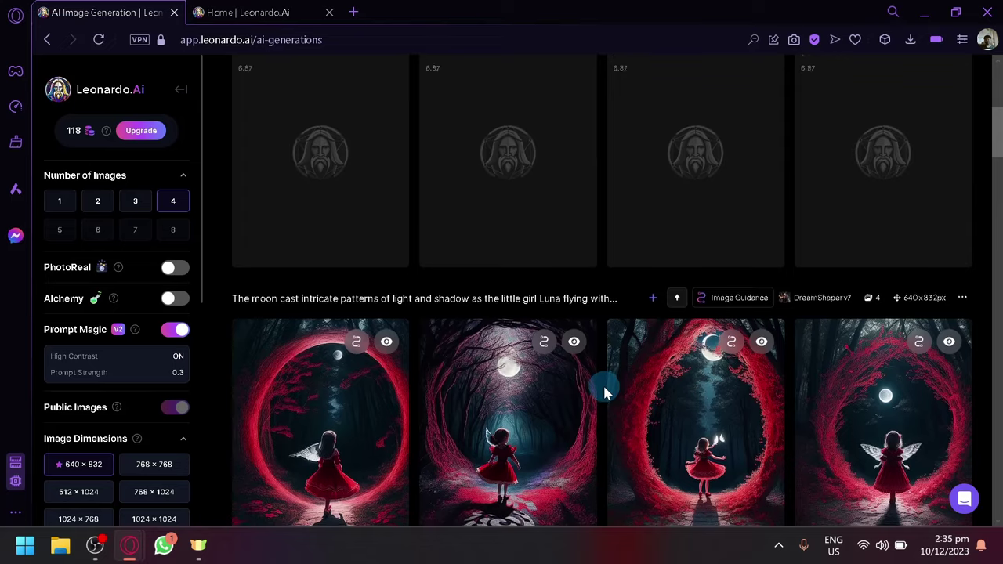
{"action": "scroll", "coordinate": [603, 389], "scroll_direction": "down", "scroll_amount": 3}
{"action": "mouse_move", "coordinate": [328, 329]}
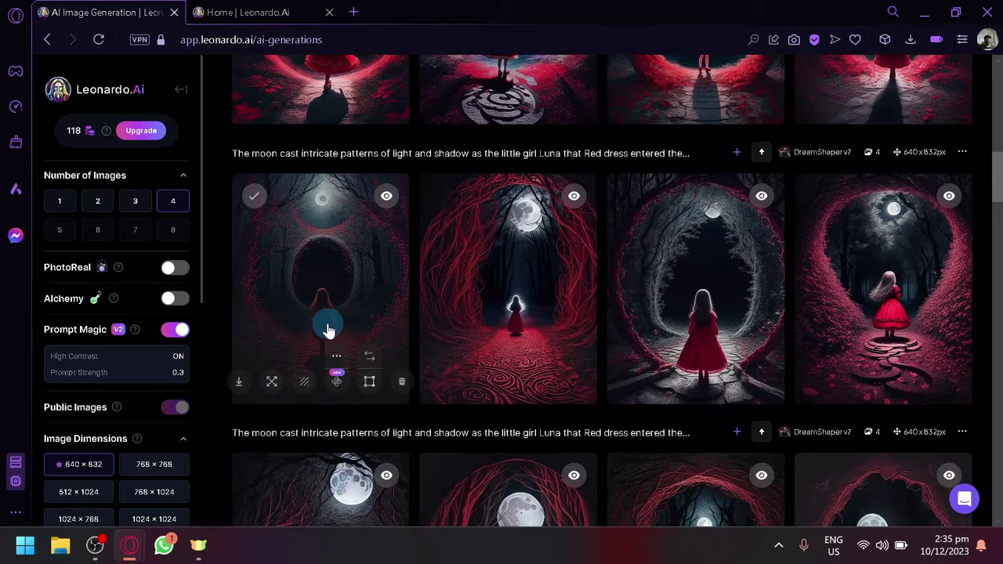
{"action": "scroll", "coordinate": [329, 329], "scroll_direction": "up", "scroll_amount": 6}
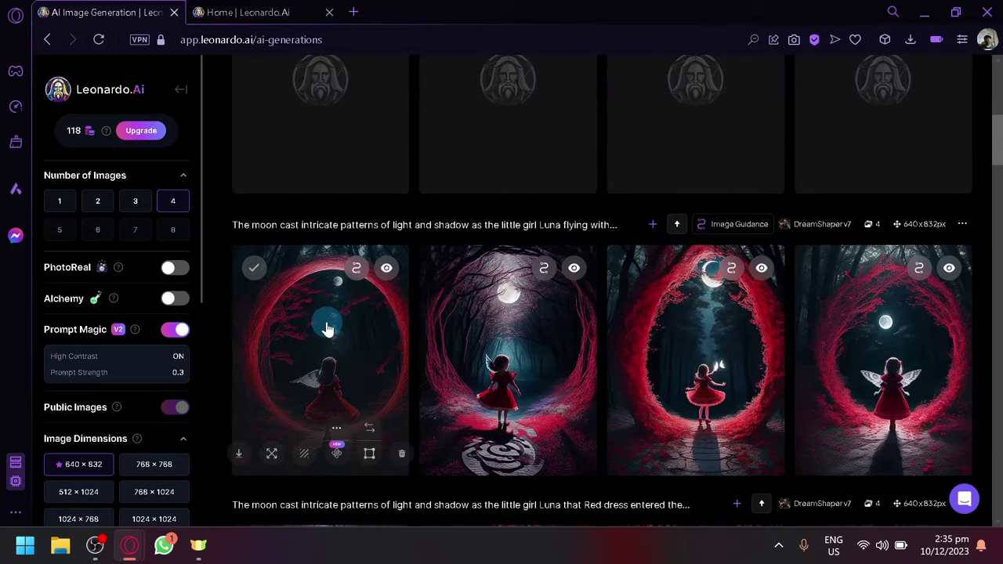
{"action": "scroll", "coordinate": [329, 329], "scroll_direction": "down", "scroll_amount": 2}
{"action": "scroll", "coordinate": [328, 330], "scroll_direction": "down", "scroll_amount": 3}
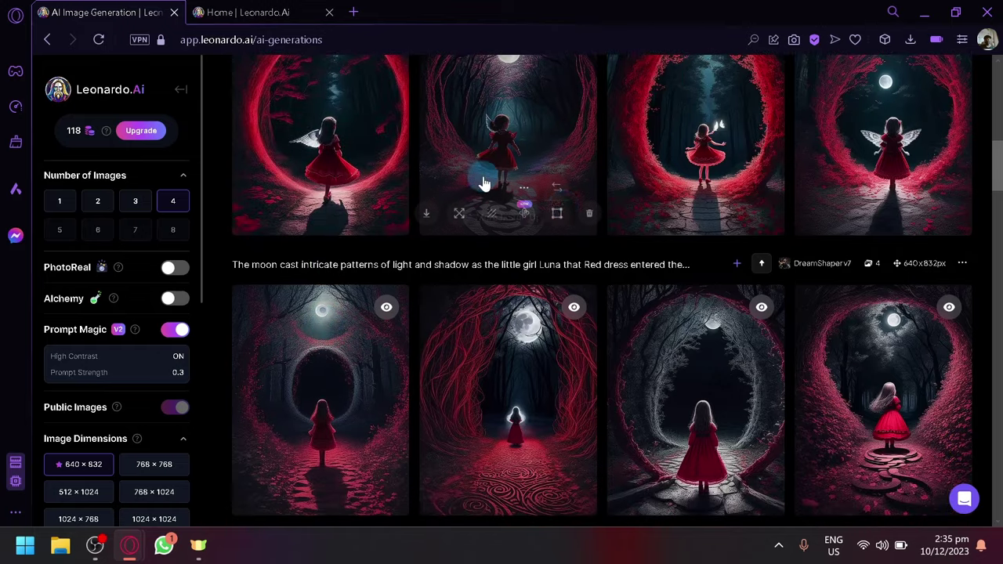
{"action": "scroll", "coordinate": [161, 177], "scroll_direction": "up", "scroll_amount": 3}
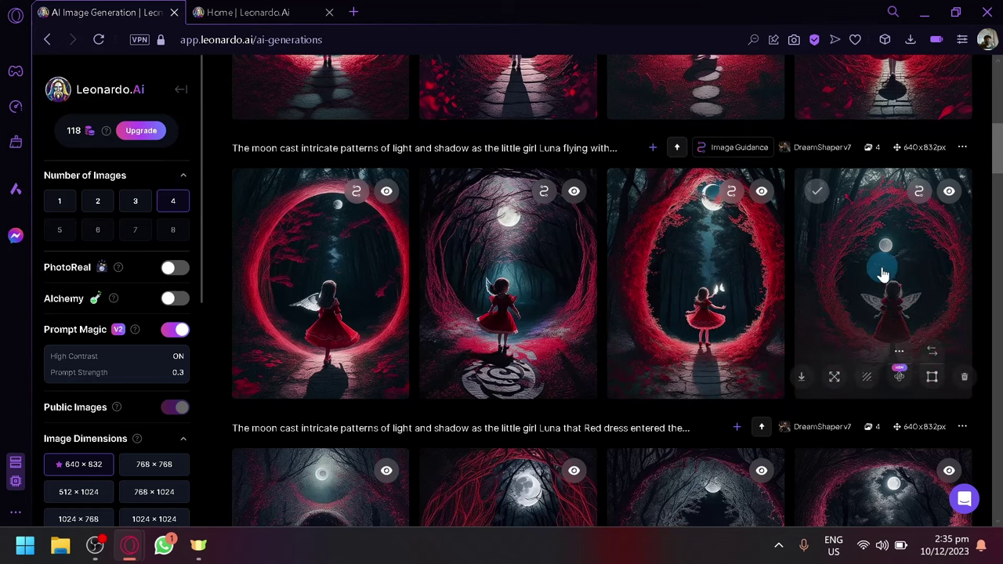
{"action": "scroll", "coordinate": [470, 345], "scroll_direction": "down", "scroll_amount": 2}
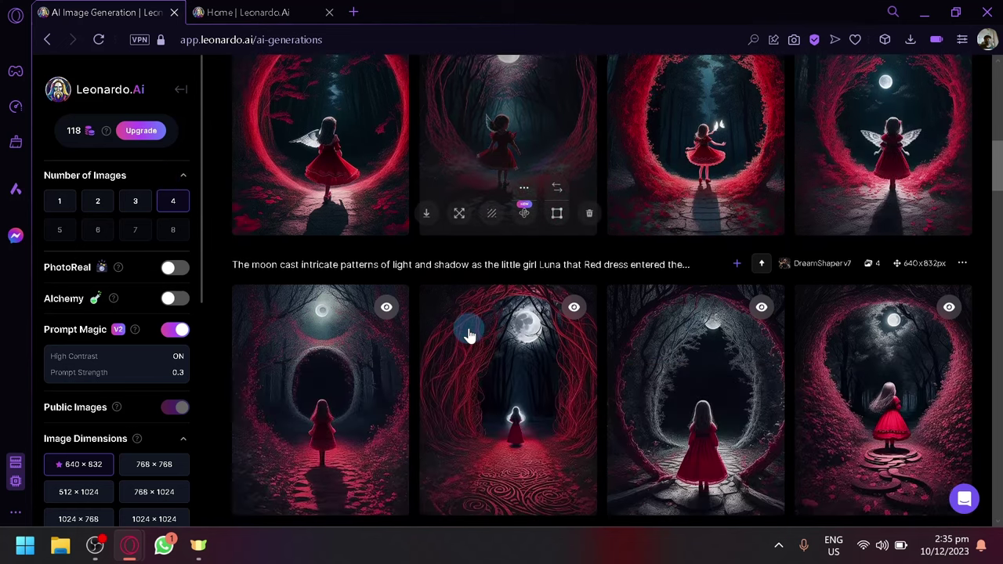
{"action": "scroll", "coordinate": [467, 333], "scroll_direction": "up", "scroll_amount": 1}
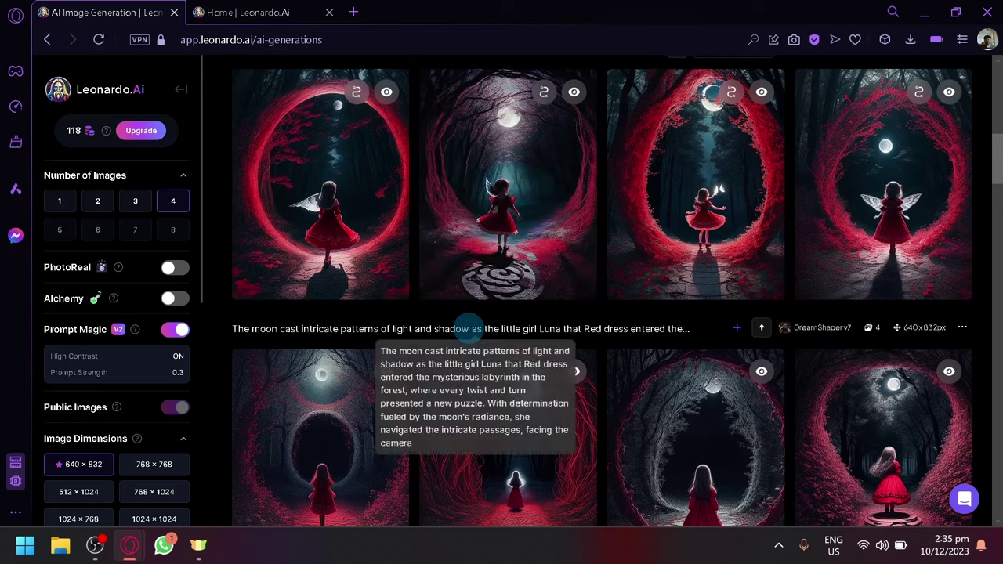
{"action": "scroll", "coordinate": [469, 335], "scroll_direction": "up", "scroll_amount": 5}
{"action": "scroll", "coordinate": [468, 334], "scroll_direction": "down", "scroll_amount": 1}
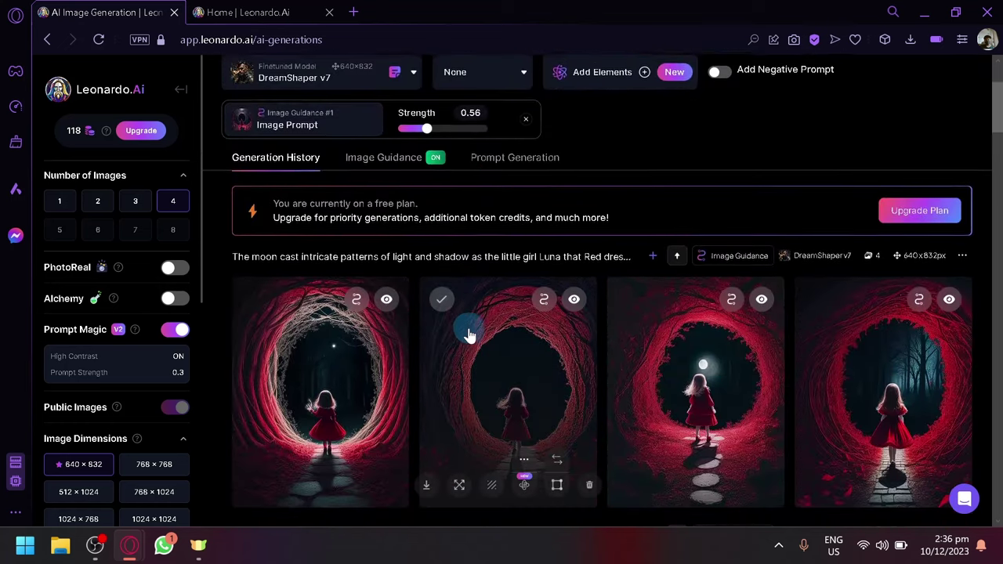
- Enlarge and zoom into the second and fourth new images to inspect the girl and her dress
{"action": "left_click", "coordinate": [514, 392]}
{"action": "left_click", "coordinate": [567, 374]}
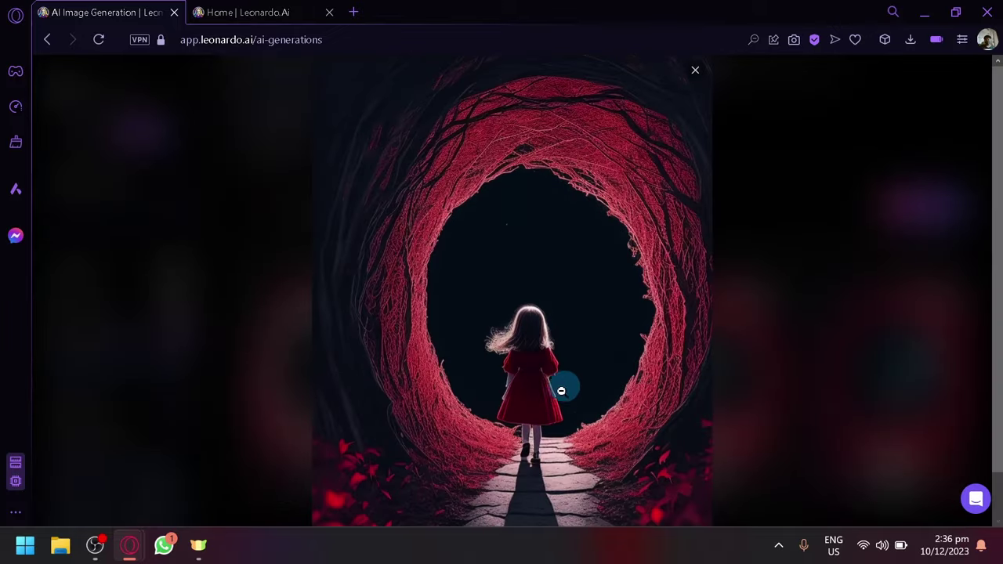
{"action": "left_click", "coordinate": [556, 409]}
{"action": "left_click", "coordinate": [768, 358]}
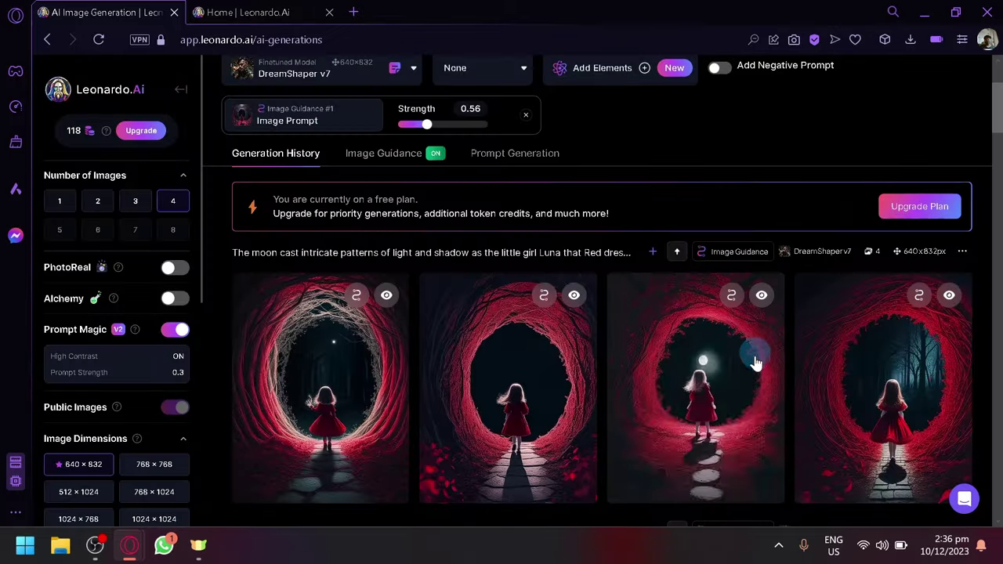
{"action": "scroll", "coordinate": [994, 378], "scroll_direction": "down", "scroll_amount": 5}
{"action": "scroll", "coordinate": [901, 313], "scroll_direction": "up", "scroll_amount": 1}
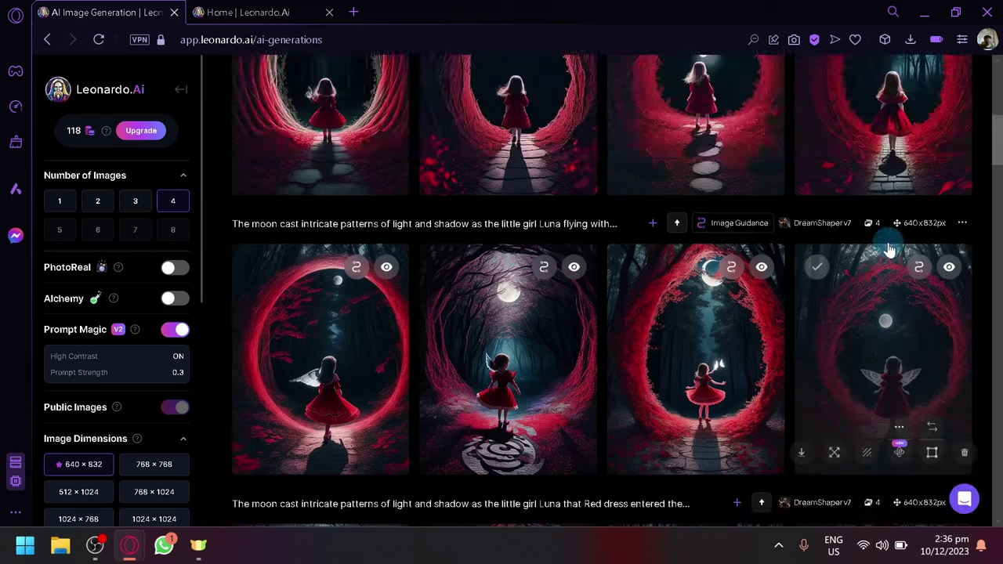
{"action": "scroll", "coordinate": [891, 249], "scroll_direction": "down", "scroll_amount": 2}
{"action": "scroll", "coordinate": [891, 250], "scroll_direction": "up", "scroll_amount": 3}
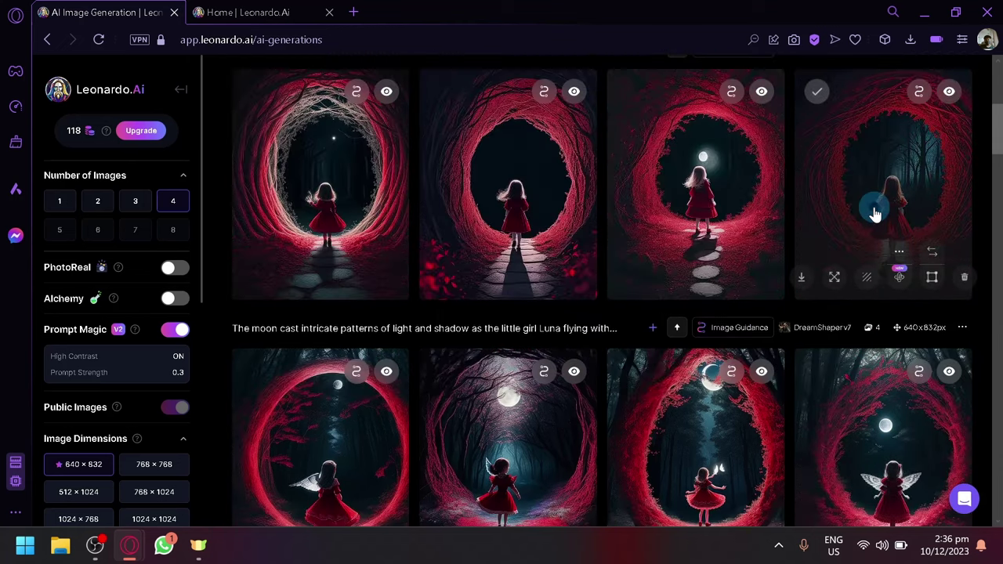
{"action": "left_click", "coordinate": [874, 209]}
{"action": "left_click", "coordinate": [541, 395]}
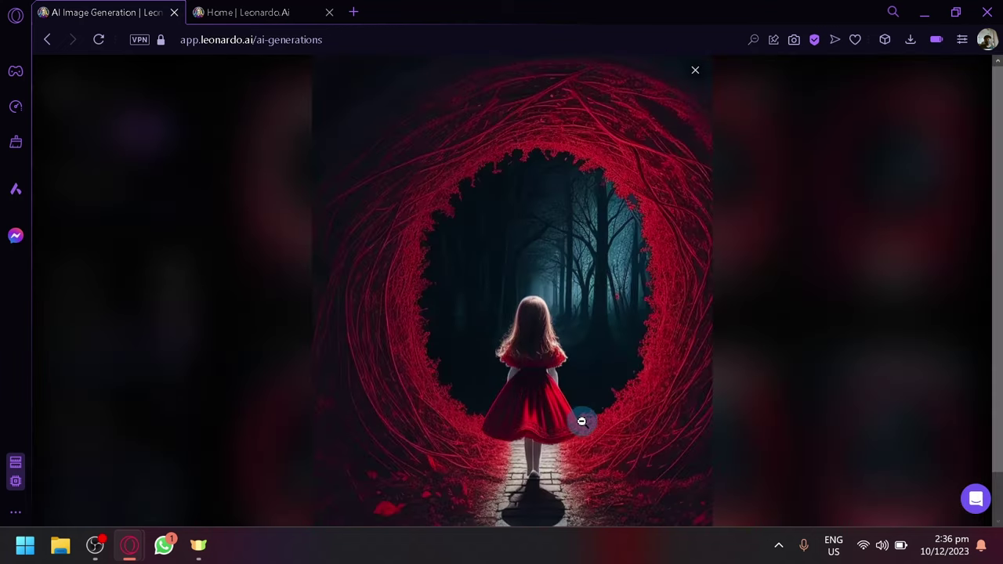
{"action": "left_click", "coordinate": [921, 423]}
- Compare an older red-dress image with the first new images, then close the viewer
{"action": "scroll", "coordinate": [777, 320], "scroll_direction": "down", "scroll_amount": 5}
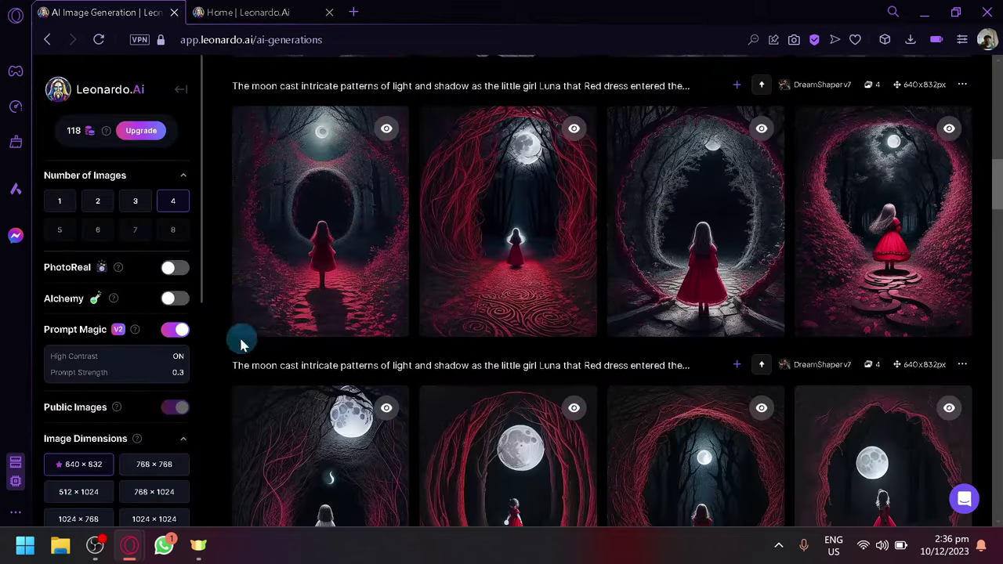
{"action": "left_click", "coordinate": [282, 272]}
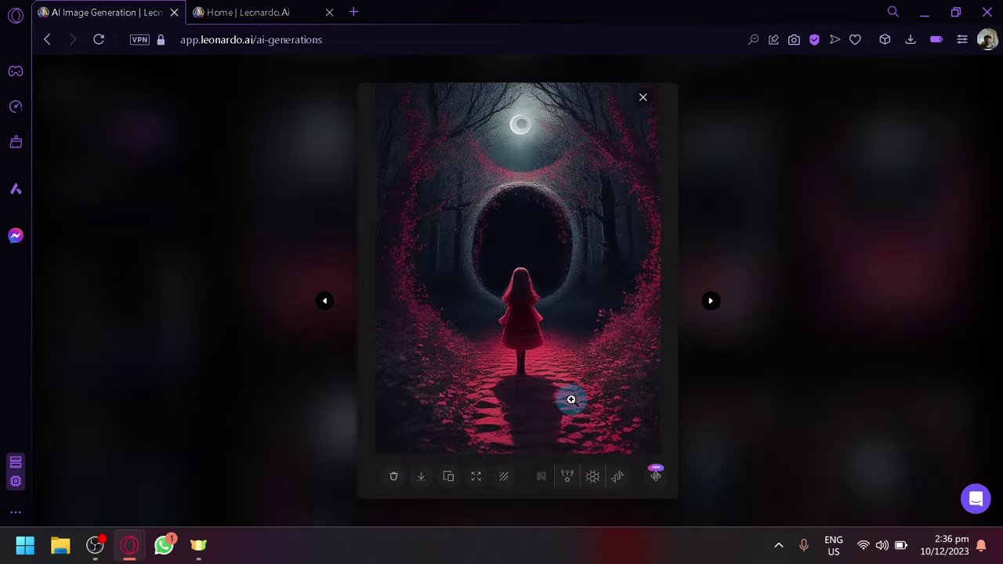
{"action": "left_click", "coordinate": [768, 316]}
{"action": "scroll", "coordinate": [705, 309], "scroll_direction": "up", "scroll_amount": 2}
{"action": "left_click", "coordinate": [379, 248]}
{"action": "left_click", "coordinate": [711, 305]}
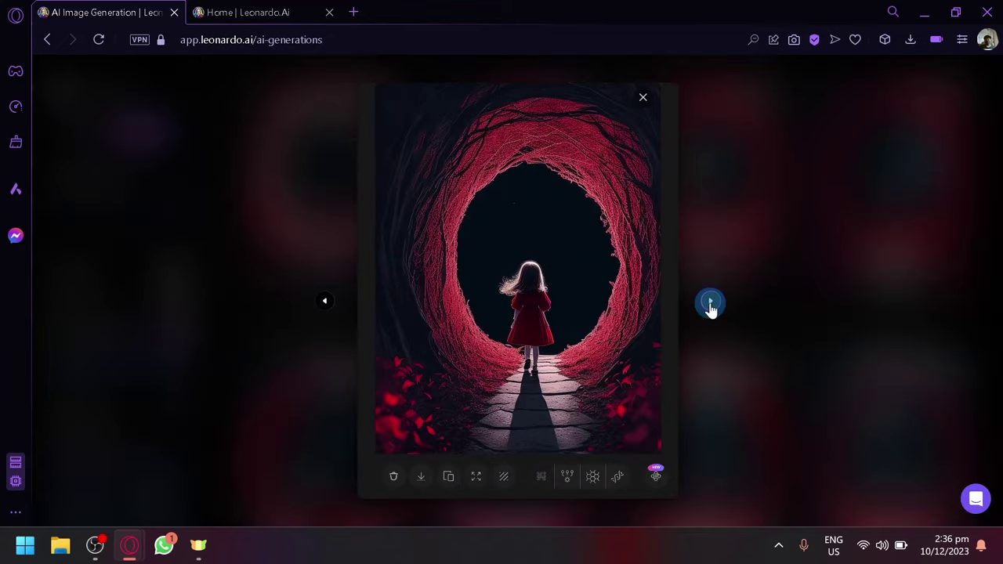
{"action": "key", "text": "Escape"}
{"action": "scroll", "coordinate": [705, 306], "scroll_direction": "up", "scroll_amount": 1}
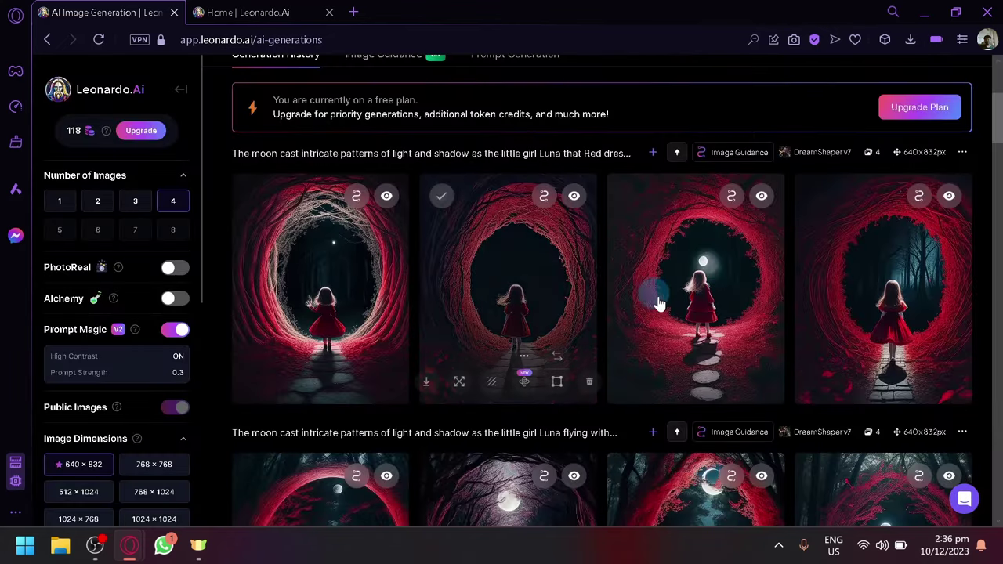
{"action": "scroll", "coordinate": [659, 314], "scroll_direction": "down", "scroll_amount": 4}
- Raise Image Guidance strength to 1.00 and generate another four-image batch from the Luna prompt
{"action": "scroll", "coordinate": [369, 264], "scroll_direction": "down", "scroll_amount": 2}
{"action": "scroll", "coordinate": [400, 204], "scroll_direction": "up", "scroll_amount": 6}
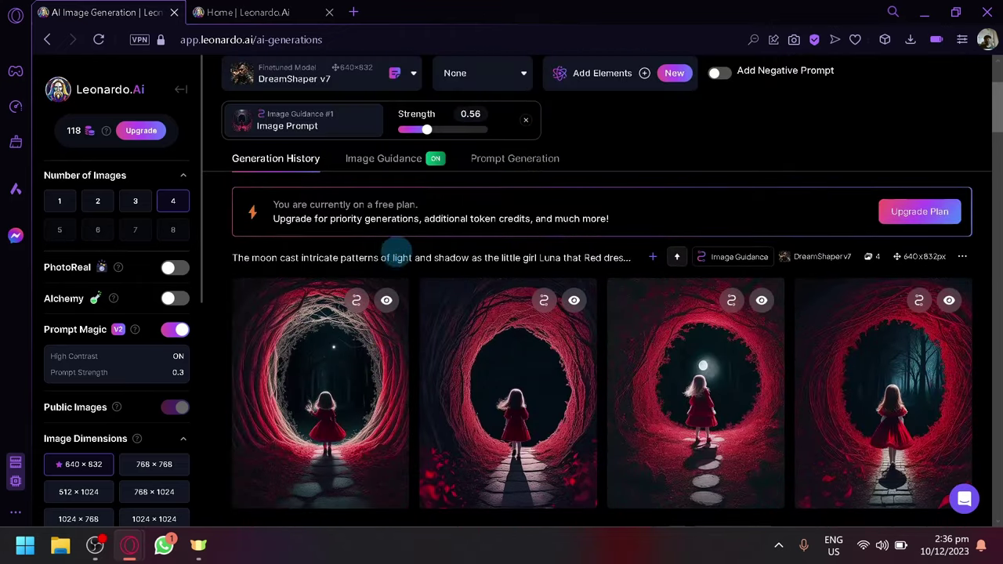
{"action": "scroll", "coordinate": [388, 235], "scroll_direction": "up", "scroll_amount": 2}
{"action": "scroll", "coordinate": [443, 298], "scroll_direction": "up", "scroll_amount": 1}
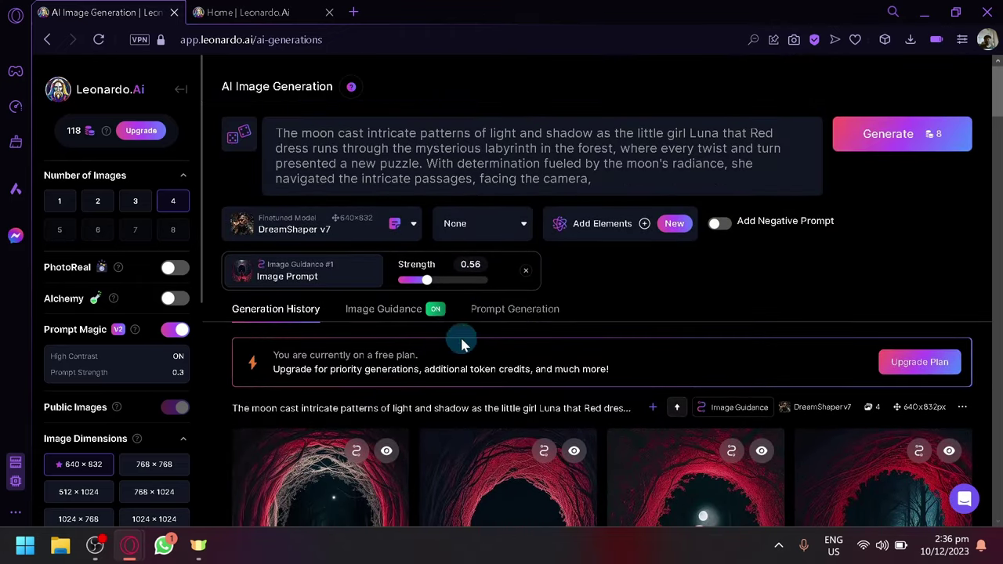
{"action": "left_click_drag", "start_coordinate": [467, 285], "coordinate": [503, 285]}
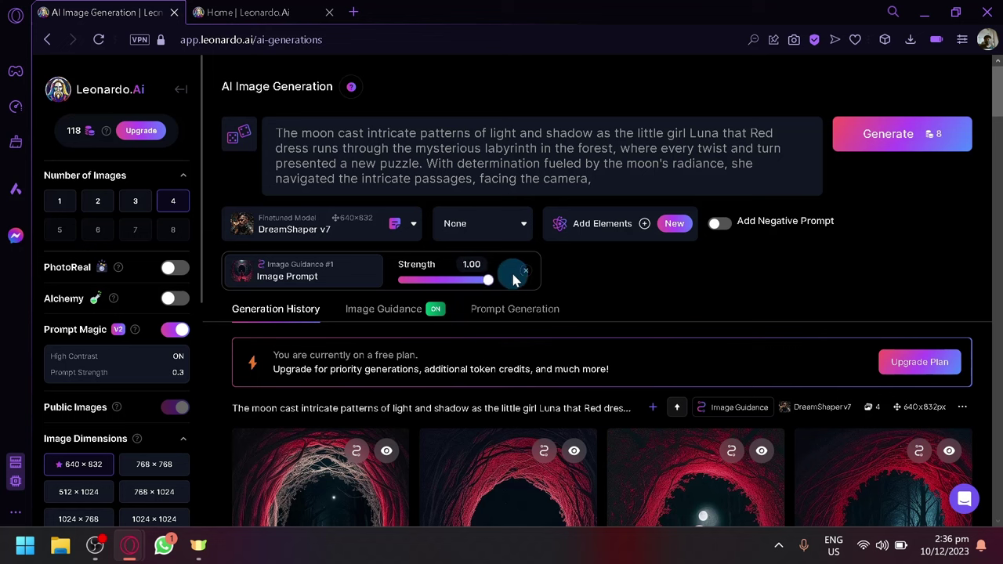
{"action": "left_click", "coordinate": [930, 153]}
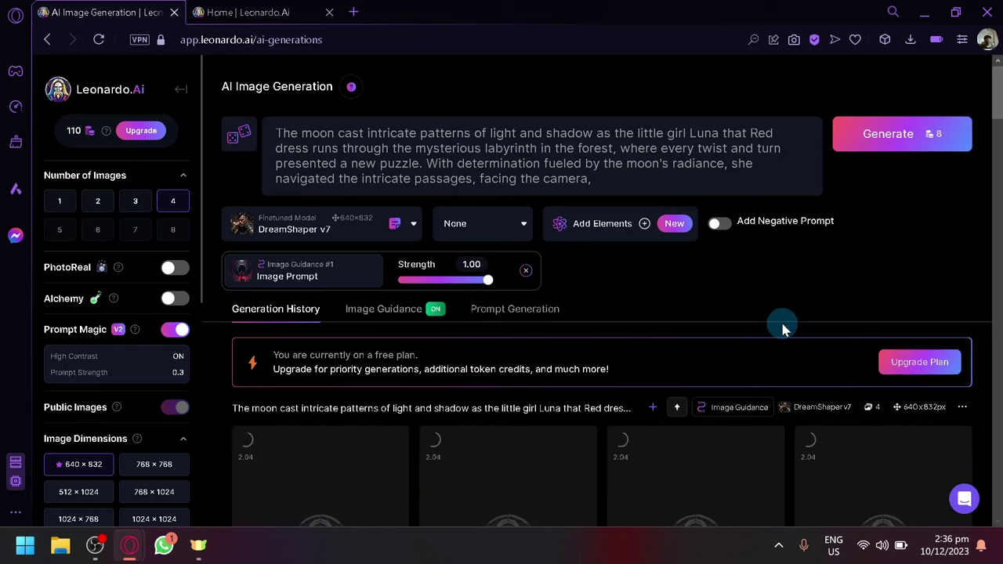
{"action": "scroll", "coordinate": [782, 329], "scroll_direction": "down", "scroll_amount": 4}
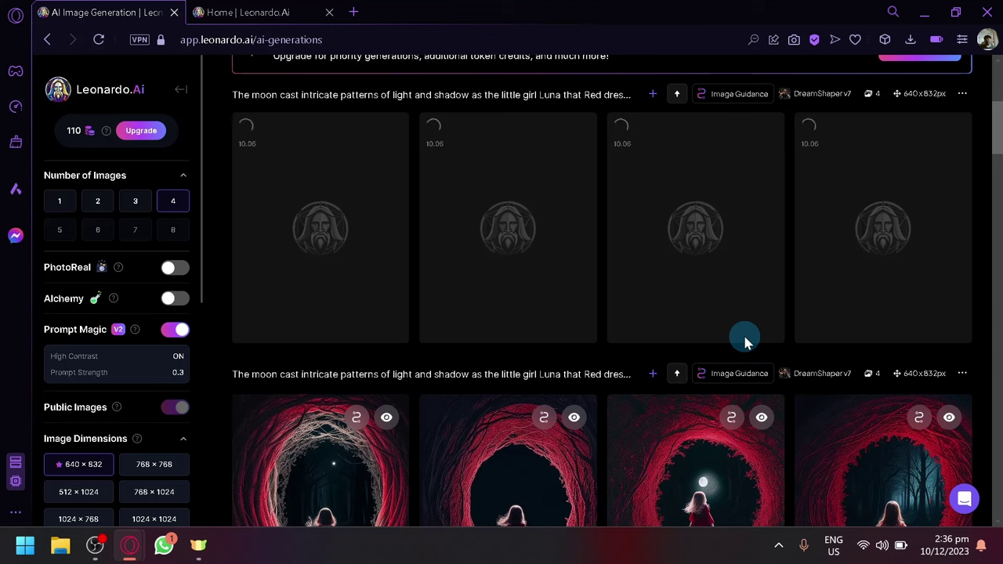
{"action": "scroll", "coordinate": [744, 343], "scroll_direction": "up", "scroll_amount": 4}
- Show the image guidance types list, where only Image Prompt is usable with Prompt Magic v2
{"action": "left_click", "coordinate": [423, 307]}
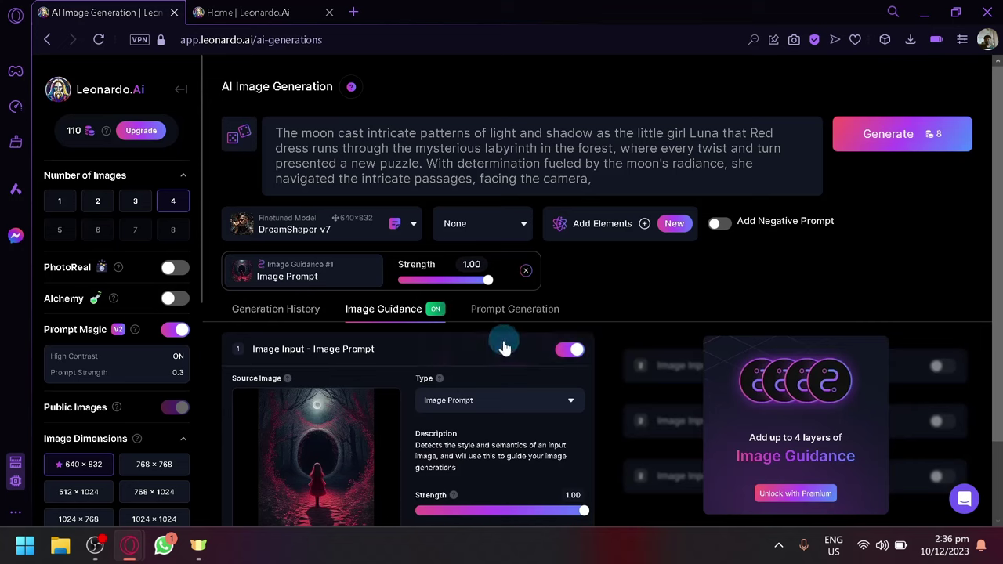
{"action": "scroll", "coordinate": [502, 339], "scroll_direction": "down", "scroll_amount": 1}
{"action": "left_click", "coordinate": [502, 308]}
{"action": "scroll", "coordinate": [480, 368], "scroll_direction": "down", "scroll_amount": 1}
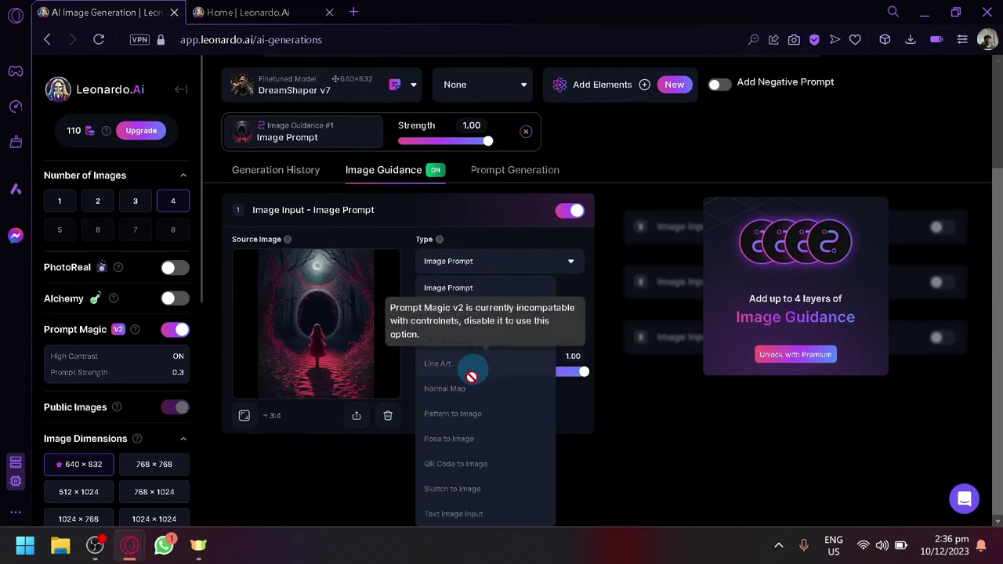
{"action": "scroll", "coordinate": [486, 486], "scroll_direction": "up", "scroll_amount": 1}
{"action": "scroll", "coordinate": [489, 501], "scroll_direction": "down", "scroll_amount": 1}
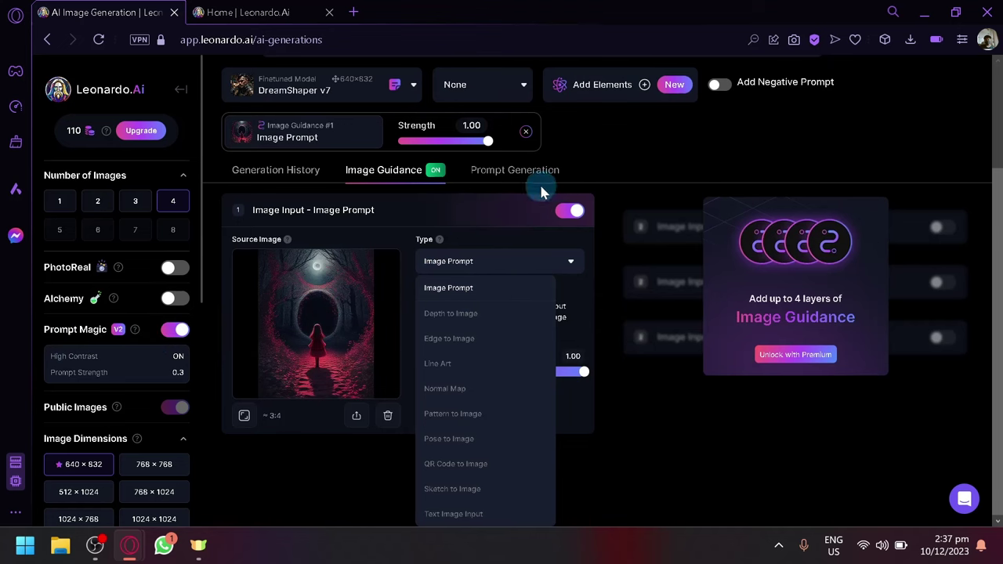
- Return to Generation History and view the newest glowing-portal image at full size
{"action": "left_click", "coordinate": [305, 187]}
{"action": "scroll", "coordinate": [550, 356], "scroll_direction": "down", "scroll_amount": 2}
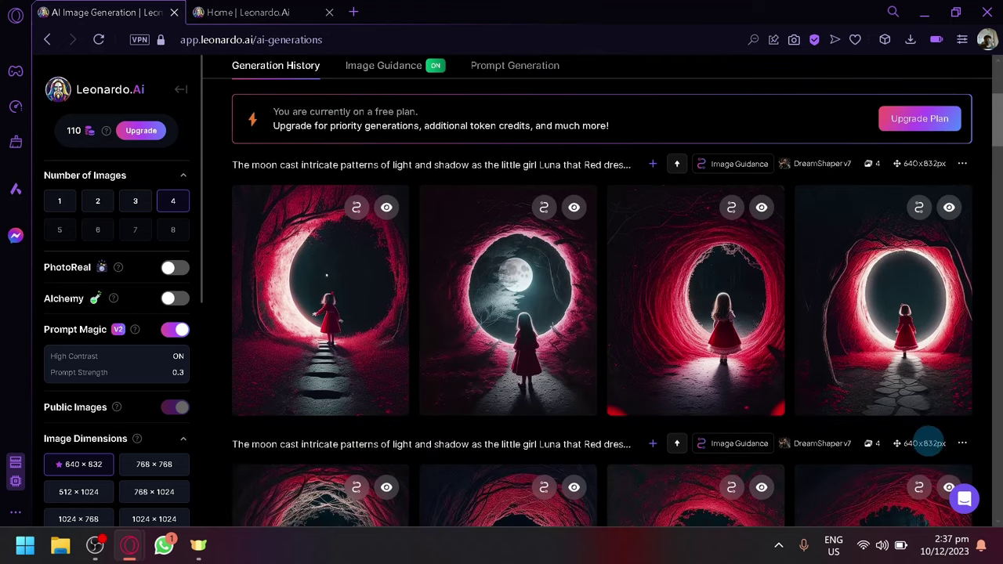
{"action": "scroll", "coordinate": [706, 368], "scroll_direction": "down", "scroll_amount": 2}
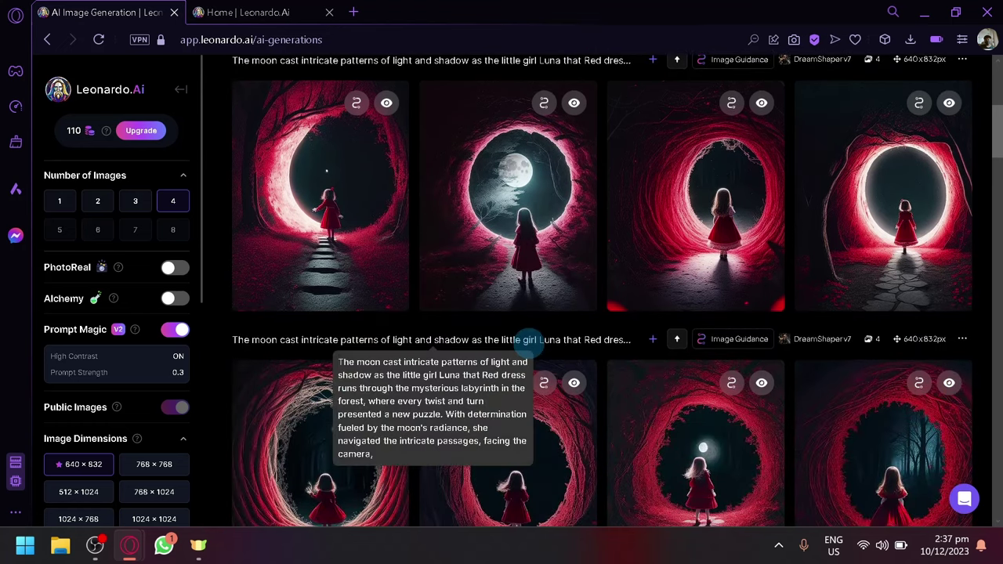
{"action": "left_click", "coordinate": [892, 213]}
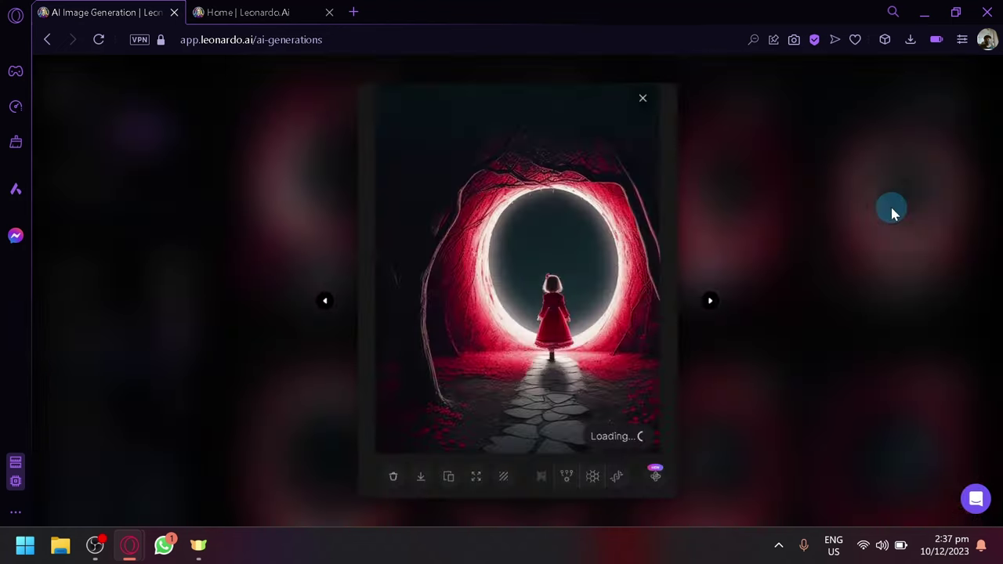
{"action": "left_click", "coordinate": [540, 321]}
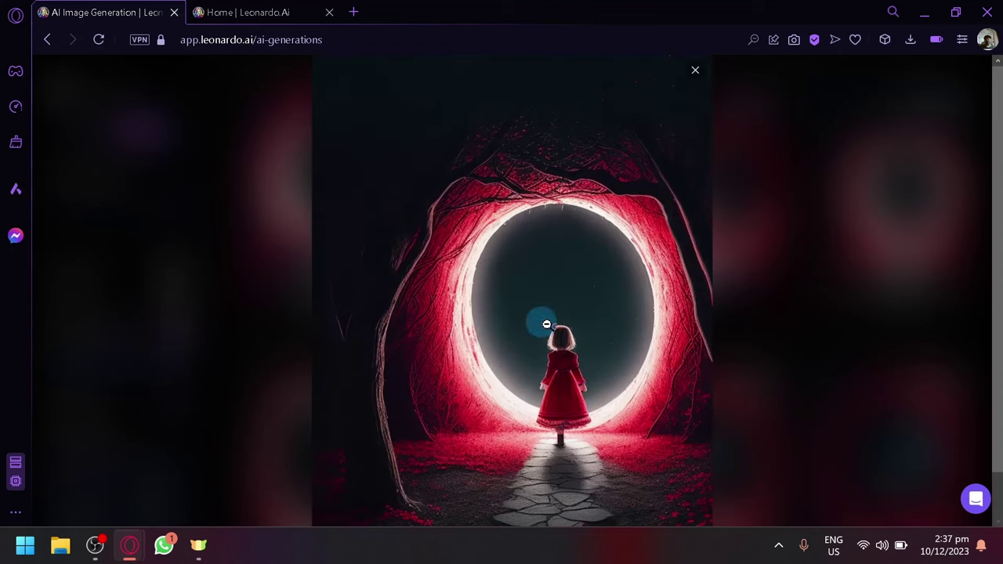
{"action": "left_click", "coordinate": [795, 177]}
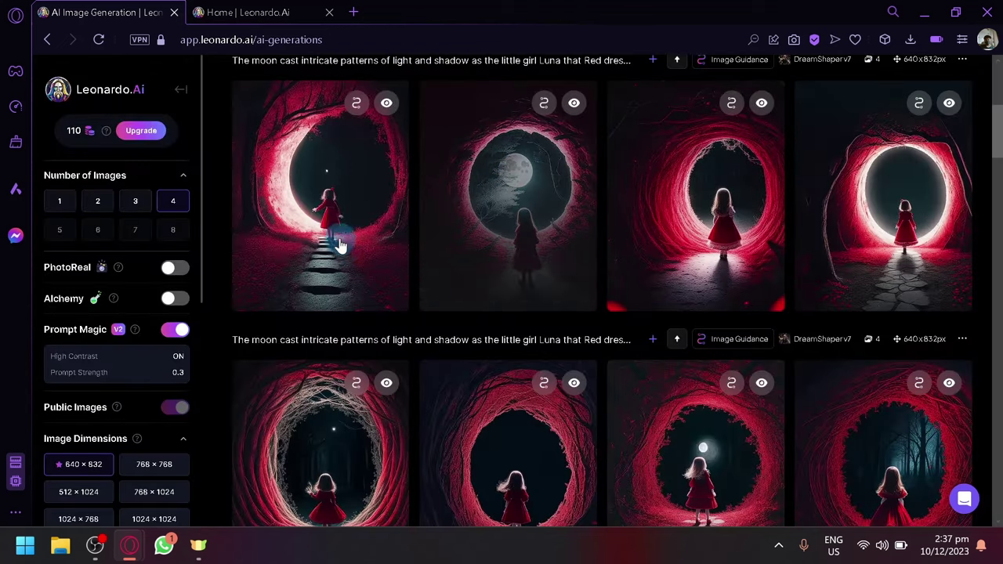
- Scroll down the history and view an older unguided image full size
{"action": "scroll", "coordinate": [652, 375], "scroll_direction": "down", "scroll_amount": 5}
{"action": "scroll", "coordinate": [652, 375], "scroll_direction": "down", "scroll_amount": 10}
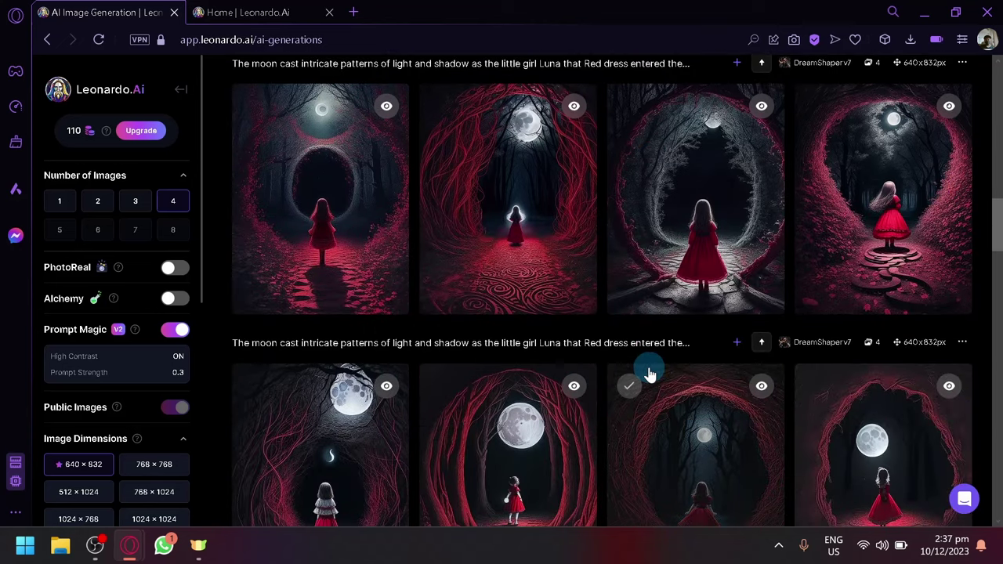
{"action": "scroll", "coordinate": [652, 374], "scroll_direction": "down", "scroll_amount": 10}
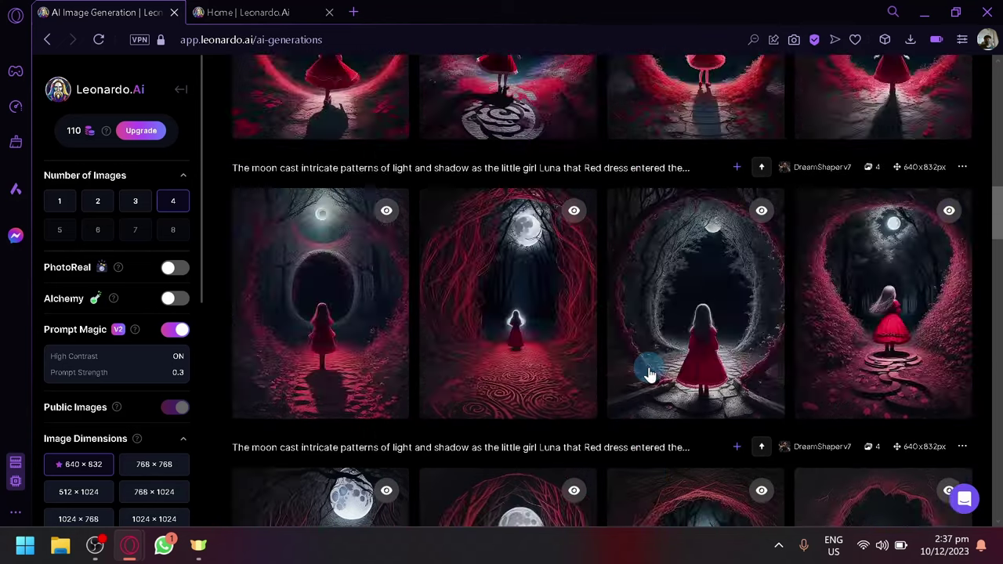
{"action": "scroll", "coordinate": [649, 374], "scroll_direction": "up", "scroll_amount": 4}
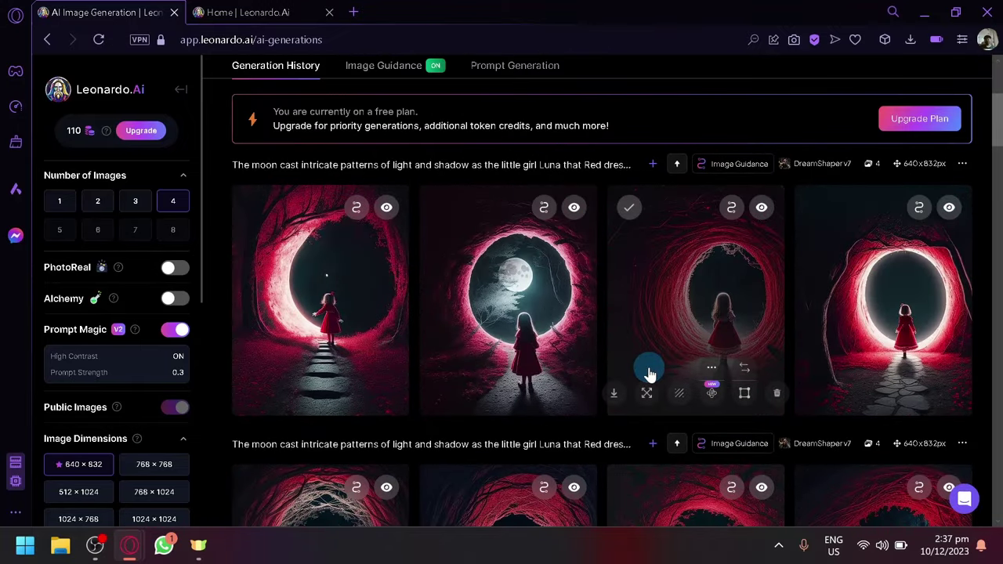
{"action": "scroll", "coordinate": [649, 375], "scroll_direction": "down", "scroll_amount": 1}
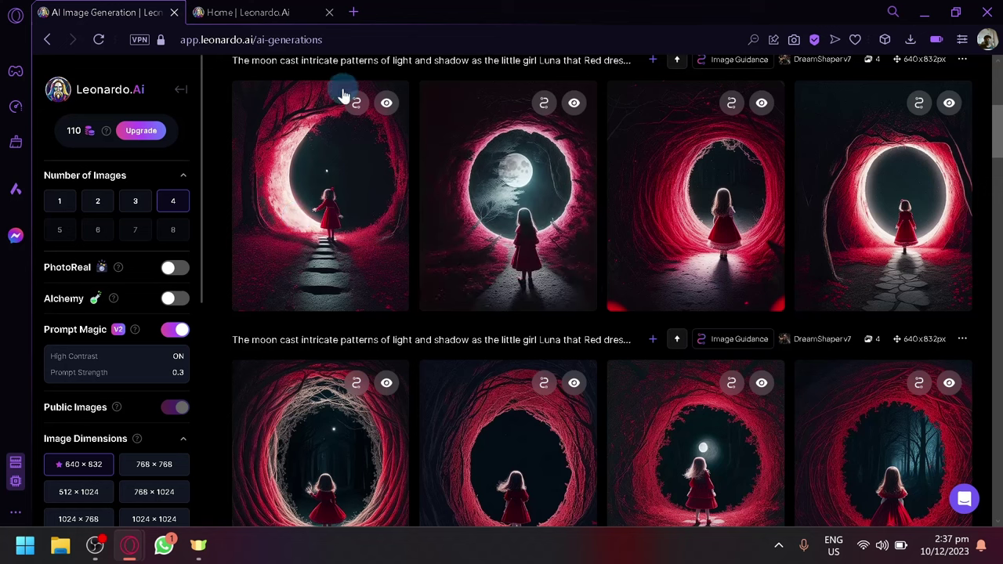
{"action": "scroll", "coordinate": [441, 288], "scroll_direction": "down", "scroll_amount": 2}
{"action": "scroll", "coordinate": [407, 391], "scroll_direction": "up", "scroll_amount": 2}
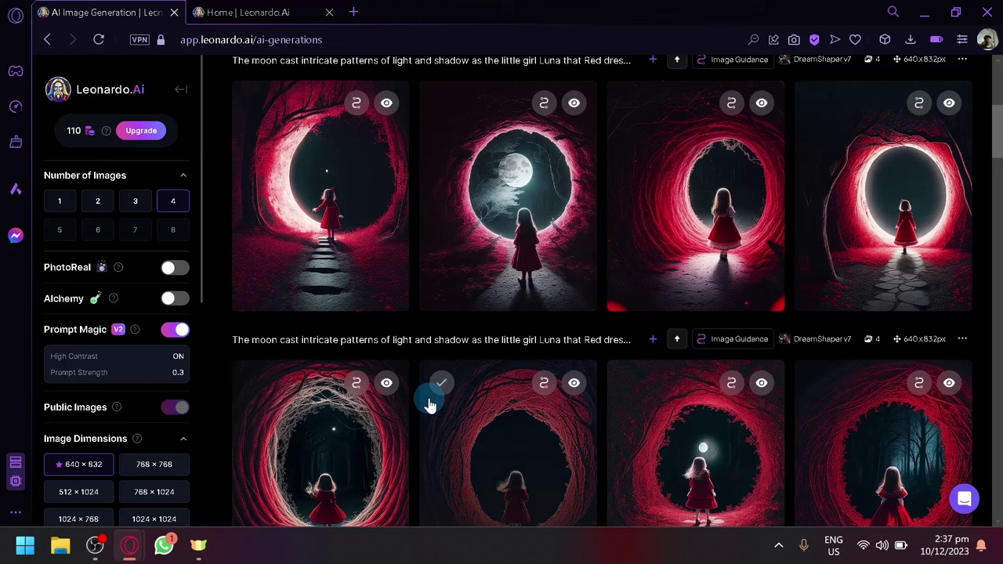
{"action": "scroll", "coordinate": [429, 405], "scroll_direction": "down", "scroll_amount": 10}
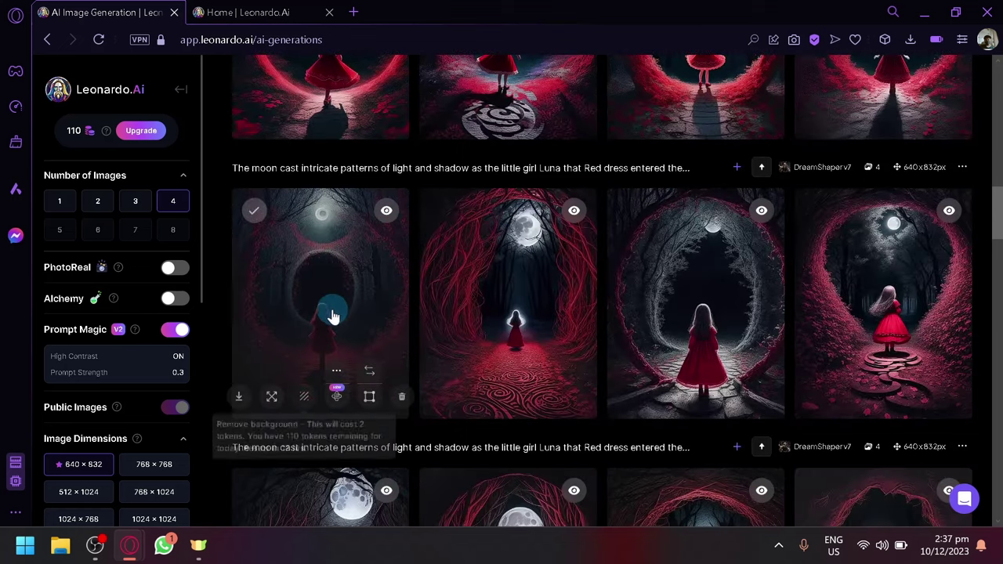
{"action": "left_click", "coordinate": [332, 314]}
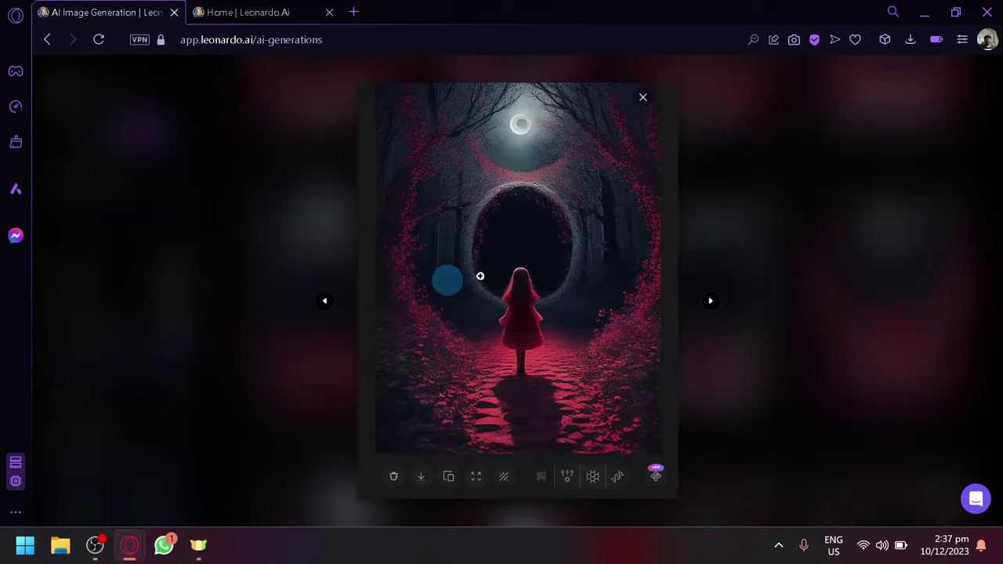
{"action": "left_click", "coordinate": [770, 317]}
- Compare an earlier guided red-tunnel image with the newest glowing-portal image at full size
{"action": "scroll", "coordinate": [765, 317], "scroll_direction": "up", "scroll_amount": 3}
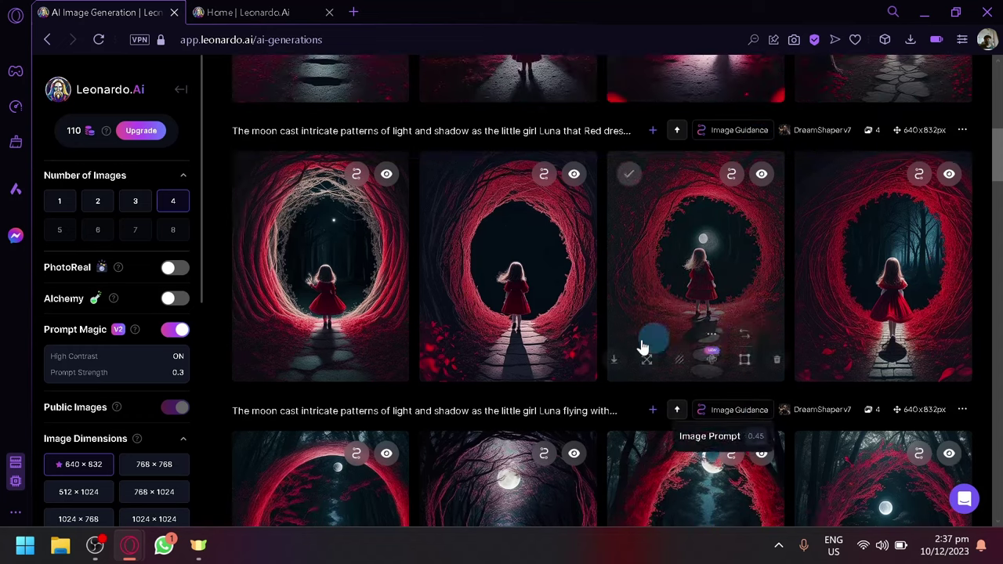
{"action": "left_click", "coordinate": [551, 294]}
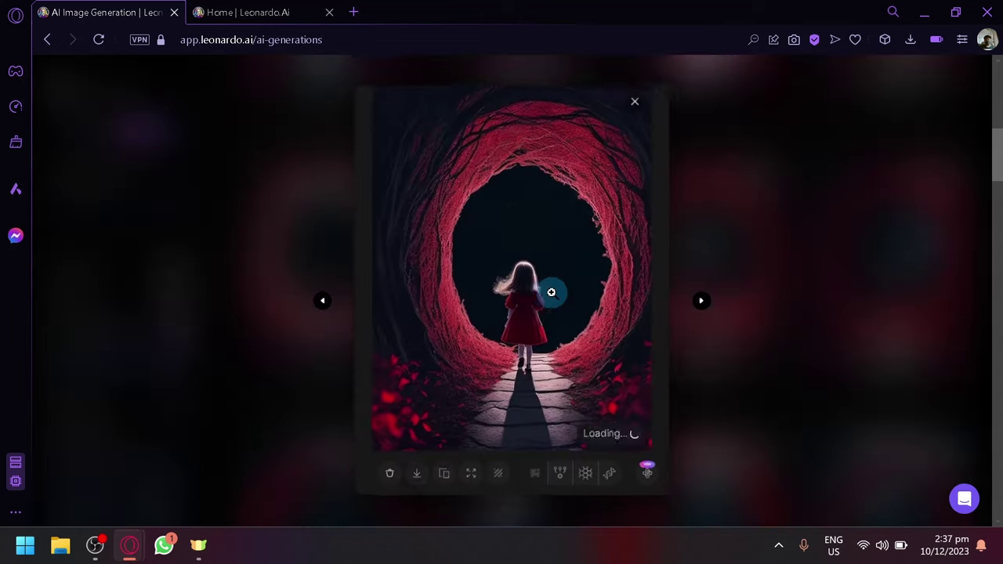
{"action": "left_click", "coordinate": [804, 269]}
{"action": "left_click", "coordinate": [860, 318]}
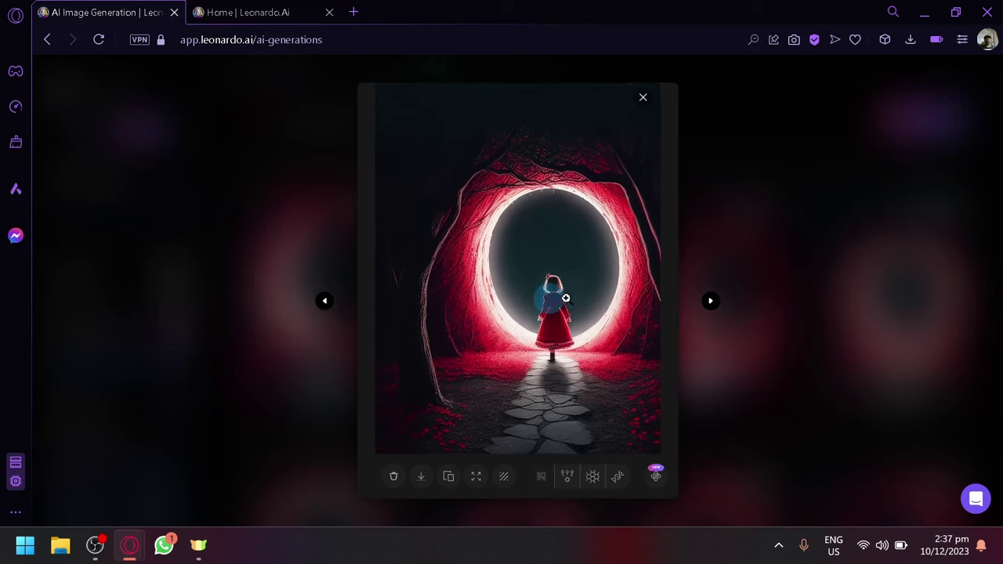
{"action": "left_click", "coordinate": [856, 279]}
{"action": "scroll", "coordinate": [851, 269], "scroll_direction": "down", "scroll_amount": 5}
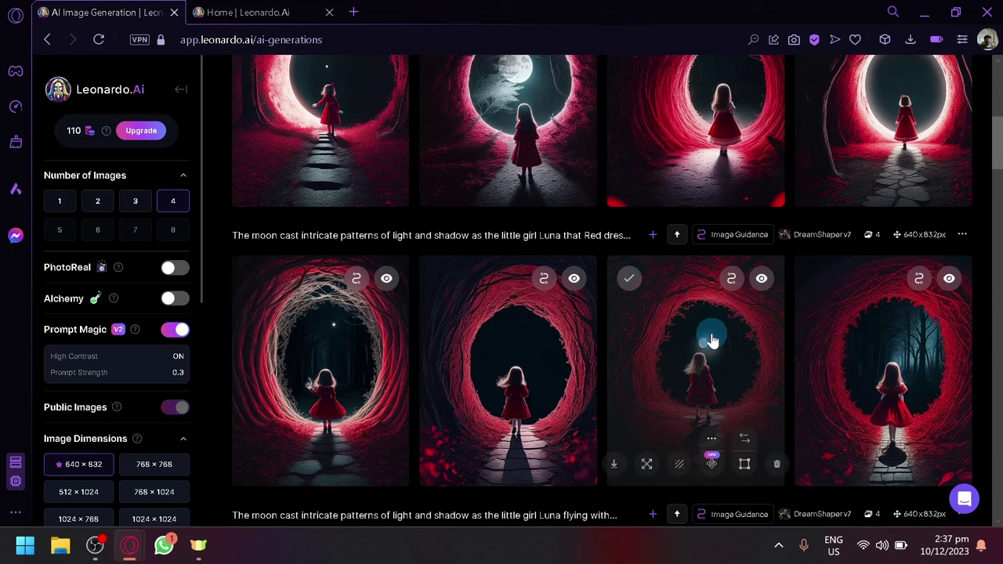
{"action": "scroll", "coordinate": [421, 307], "scroll_direction": "up", "scroll_amount": 2}
{"action": "scroll", "coordinate": [352, 405], "scroll_direction": "down", "scroll_amount": 7}
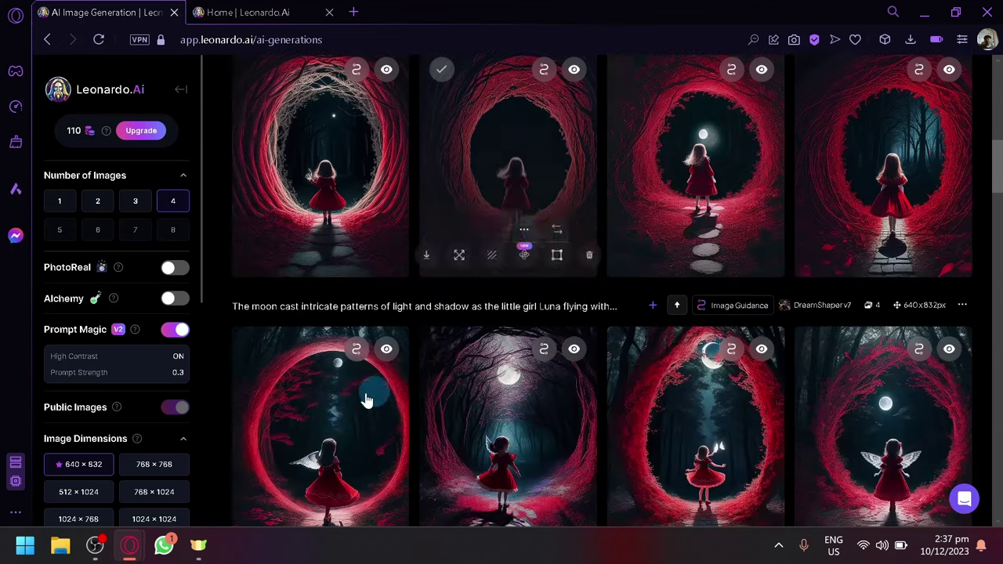
{"action": "scroll", "coordinate": [349, 358], "scroll_direction": "down", "scroll_amount": 15}
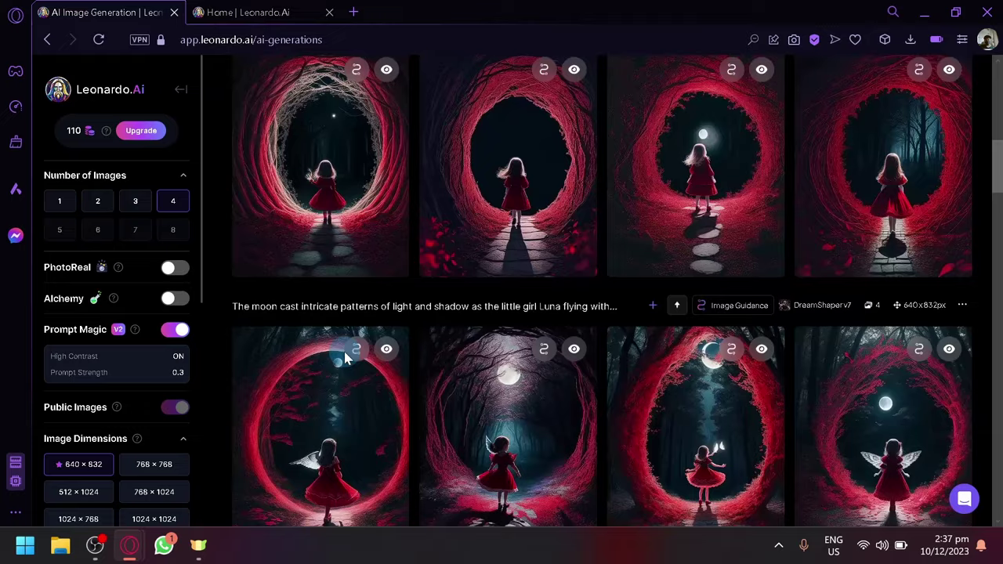